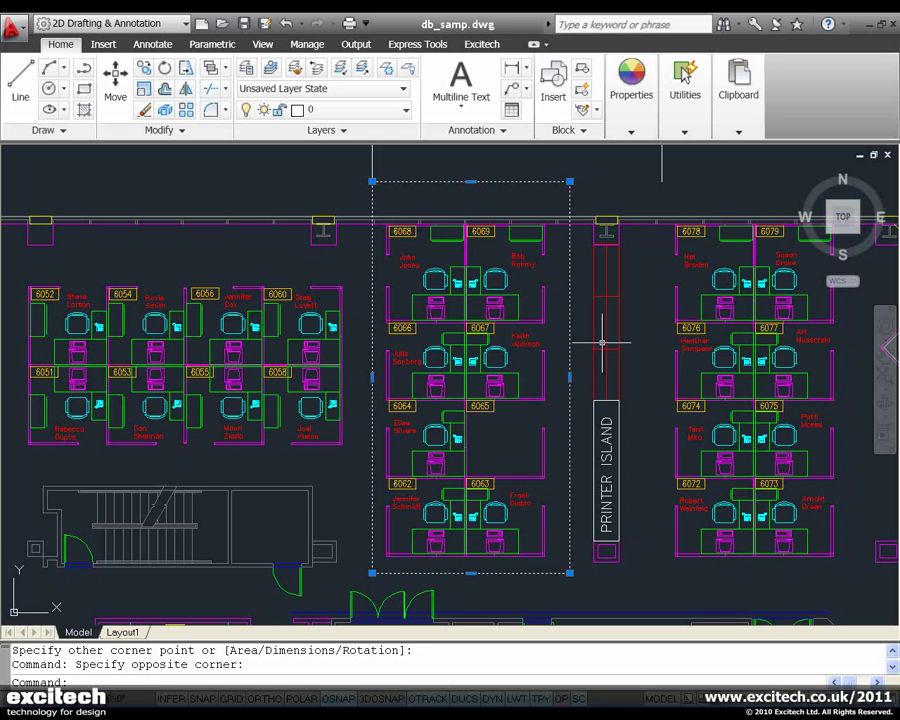
# Step: Stretch the Stage 1 outline's bottom edge up to the midpoint of the line along rooms 6064–6065
pyautogui.moveTo(602, 343)
pyautogui.mouseDown(button='middle')
pyautogui.moveTo(620, 390)
pyautogui.moveTo(496, 500)
pyautogui.mouseUp(button='middle')
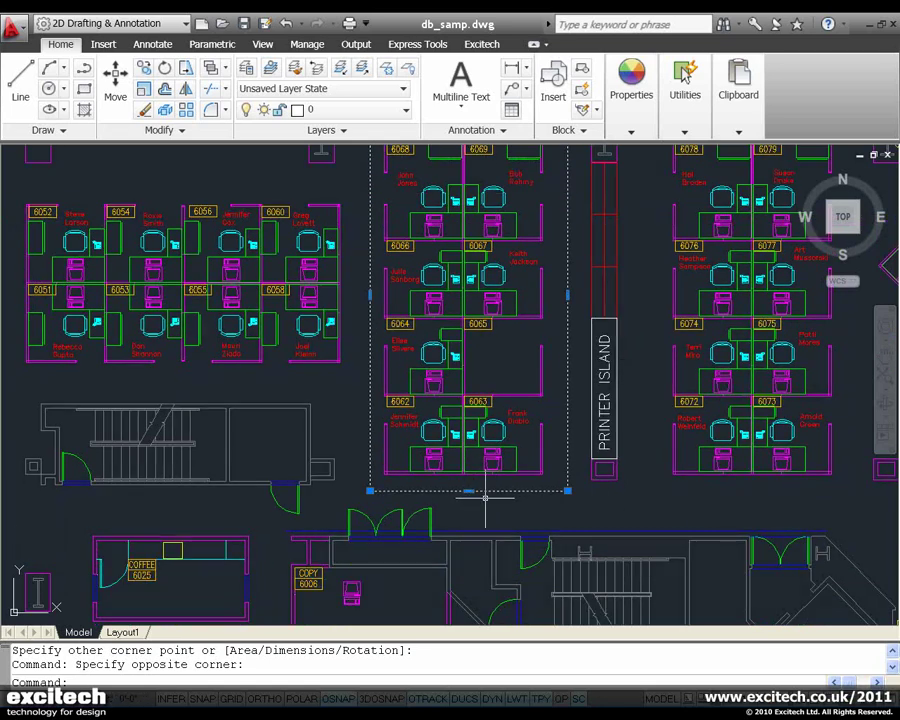
pyautogui.scroll(2, 485, 498)
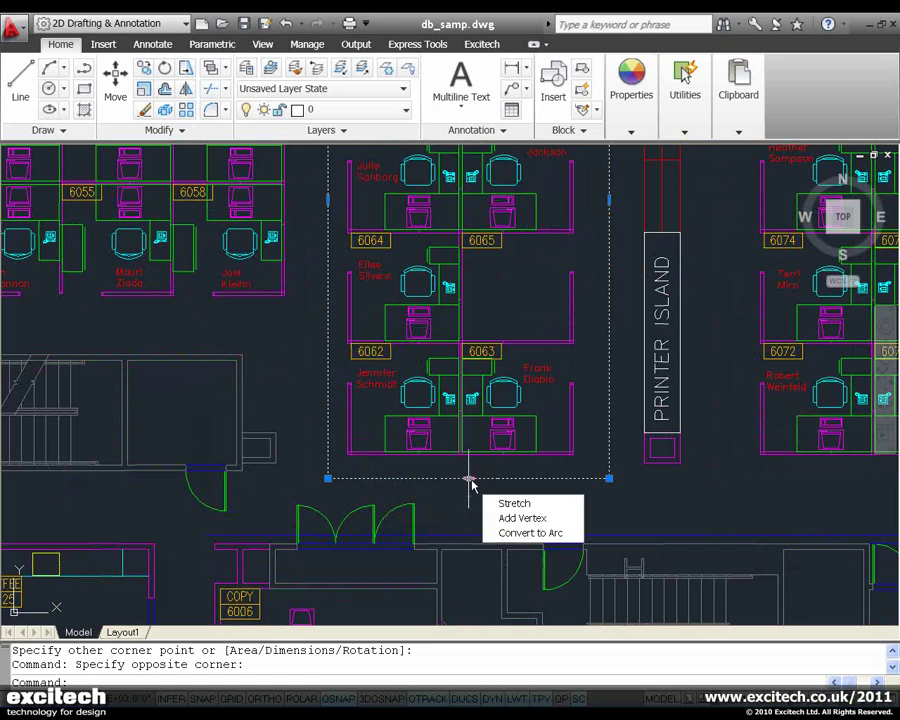
pyautogui.click(470, 481)
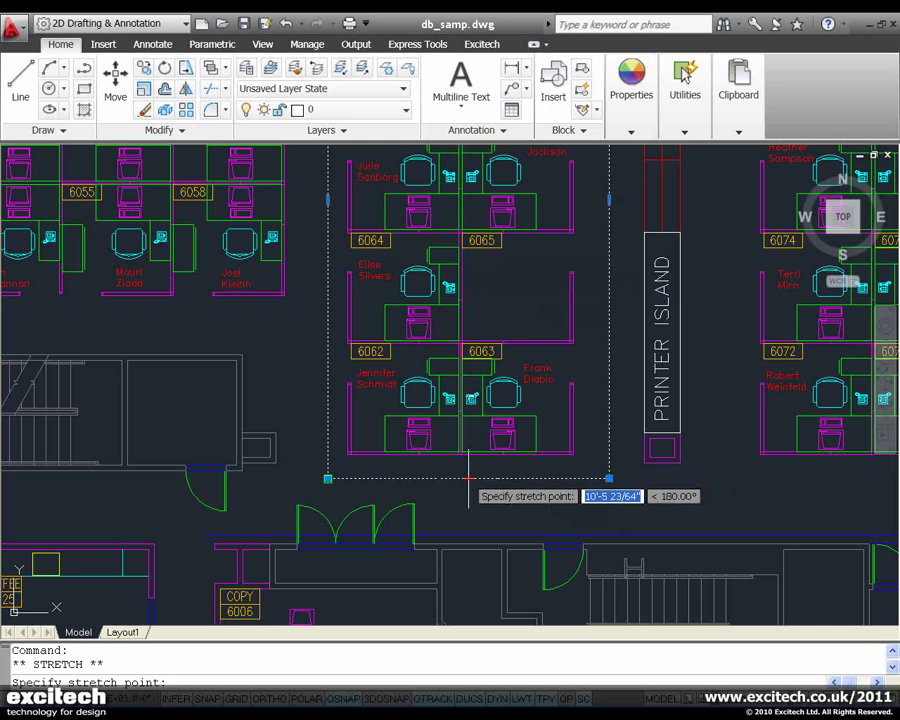
pyautogui.keyDown('shift'); pyautogui.rightClick(345, 386); pyautogui.keyUp('shift')
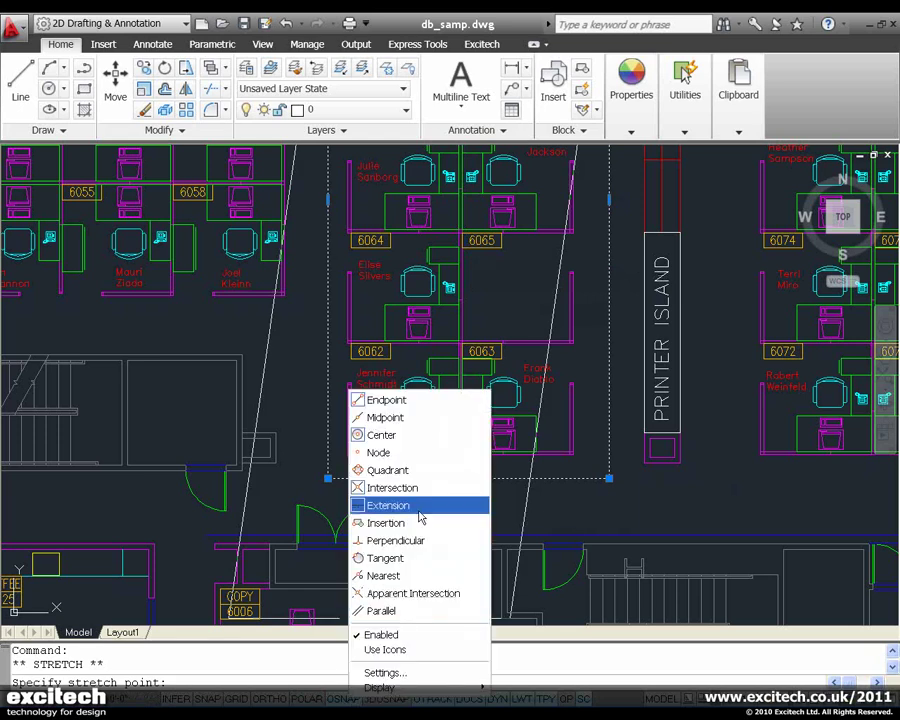
pyautogui.click(375, 418)
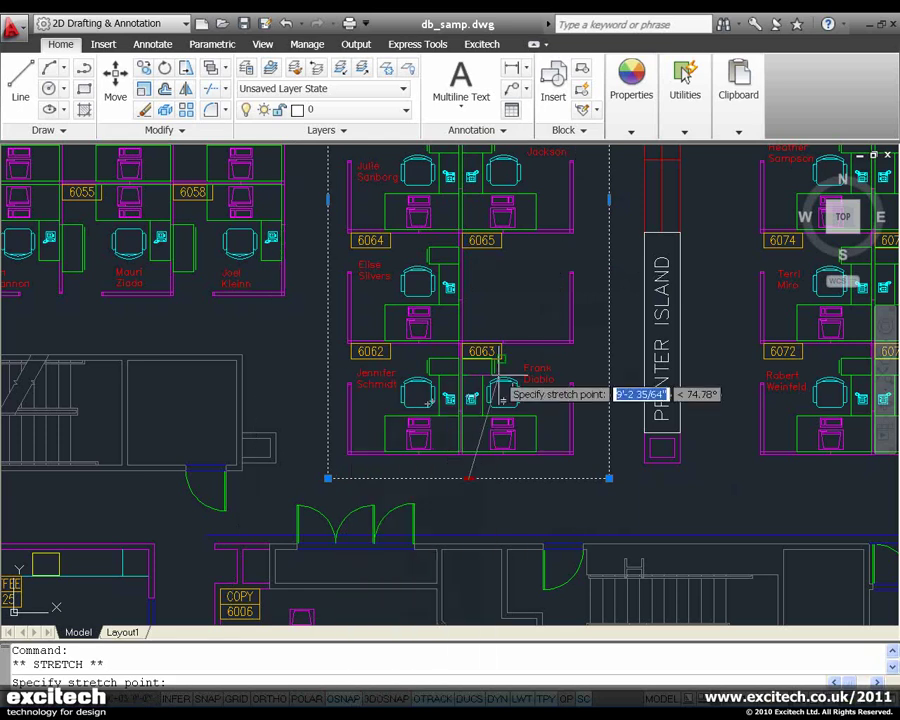
pyautogui.click(469, 246)
pyautogui.moveTo(547, 313); pyautogui.dragTo(528, 366, button='middle')
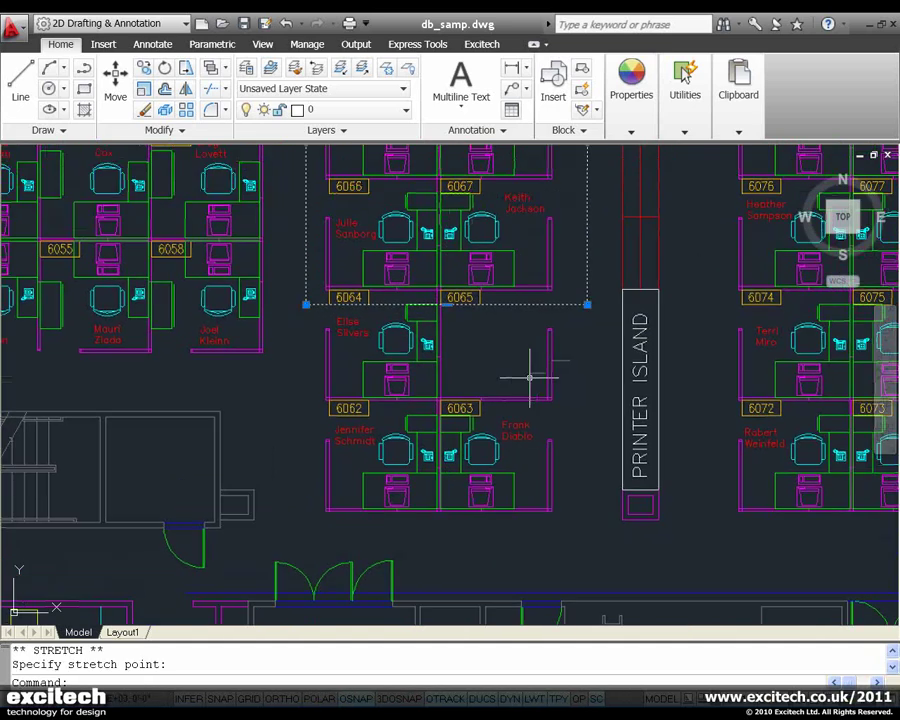
pyautogui.press('Escape')
pyautogui.moveTo(466, 342); pyautogui.dragTo(466, 356, button='middle')
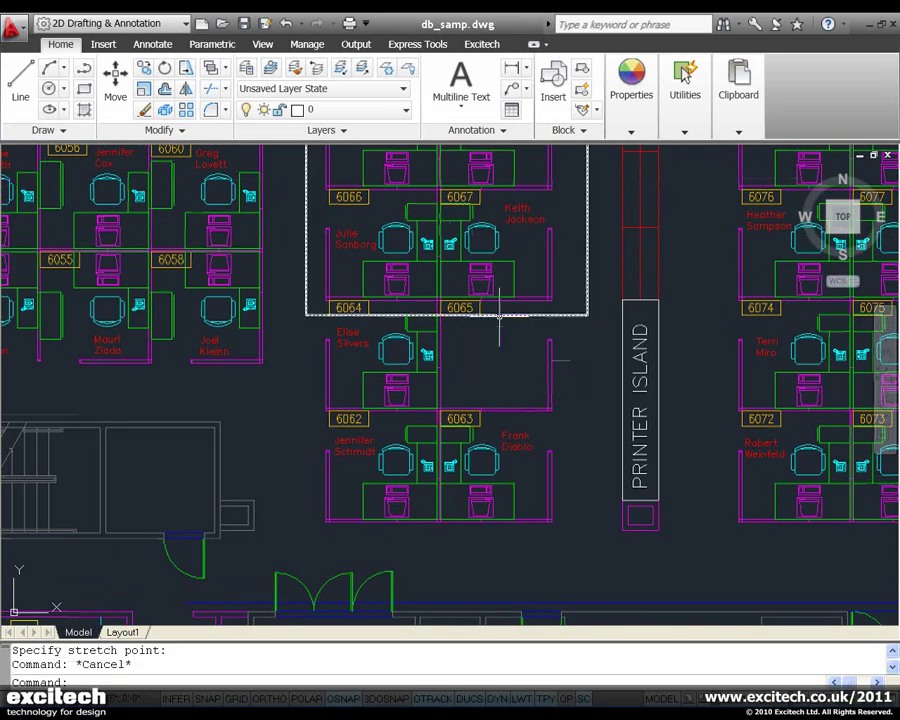
# Step: Add a vertex to the Stage 1 outline at the partition between rooms 6064 and 6065
pyautogui.click(503, 315)
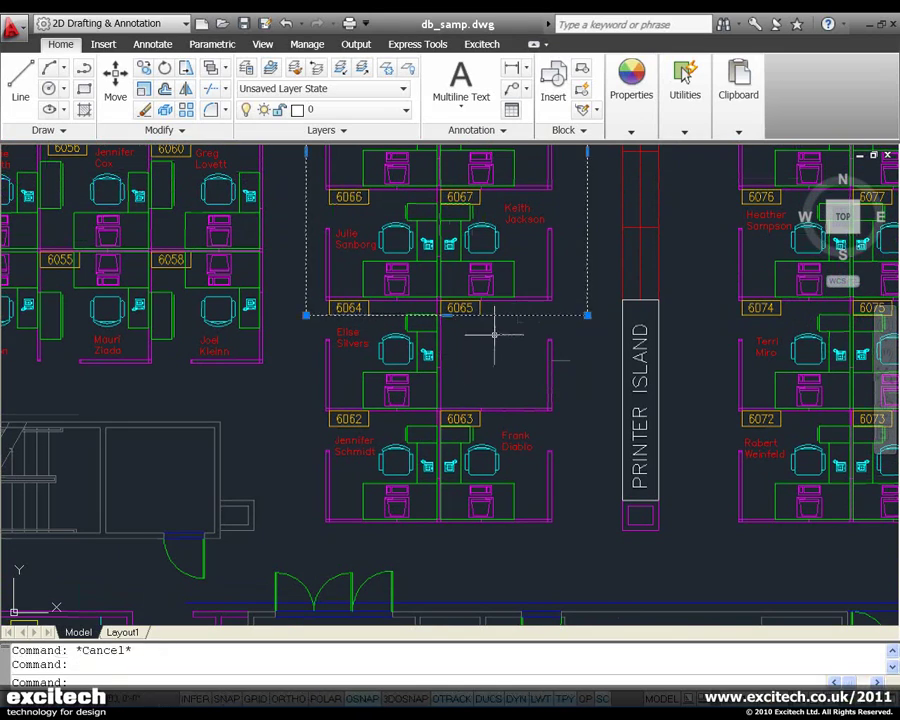
pyautogui.click(446, 315)
pyautogui.rightClick(453, 318)
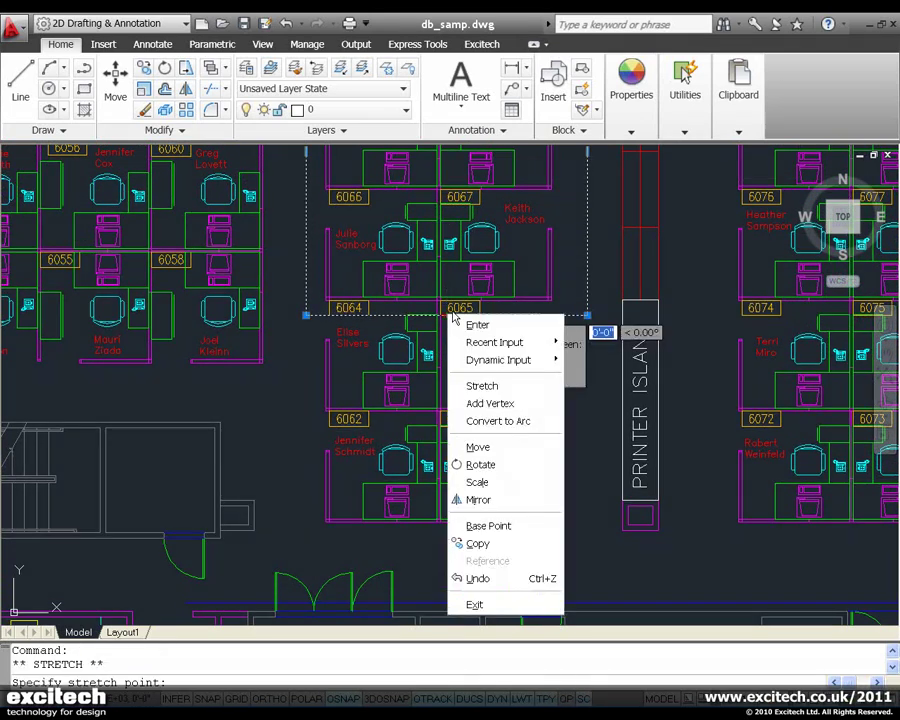
pyautogui.click(509, 403)
pyautogui.scroll(5, 440, 312)
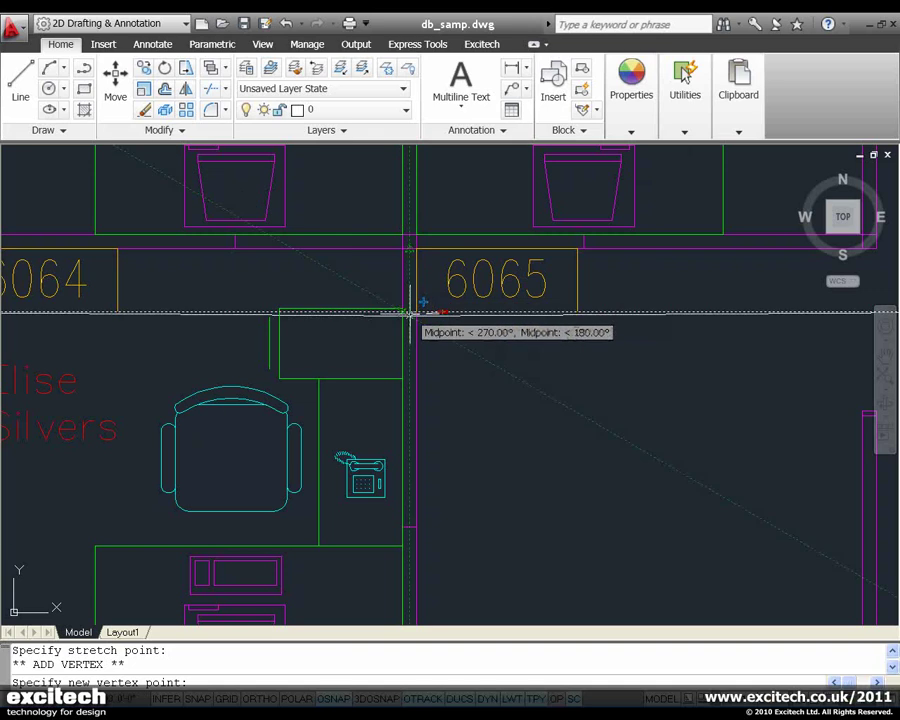
pyautogui.click(409, 312)
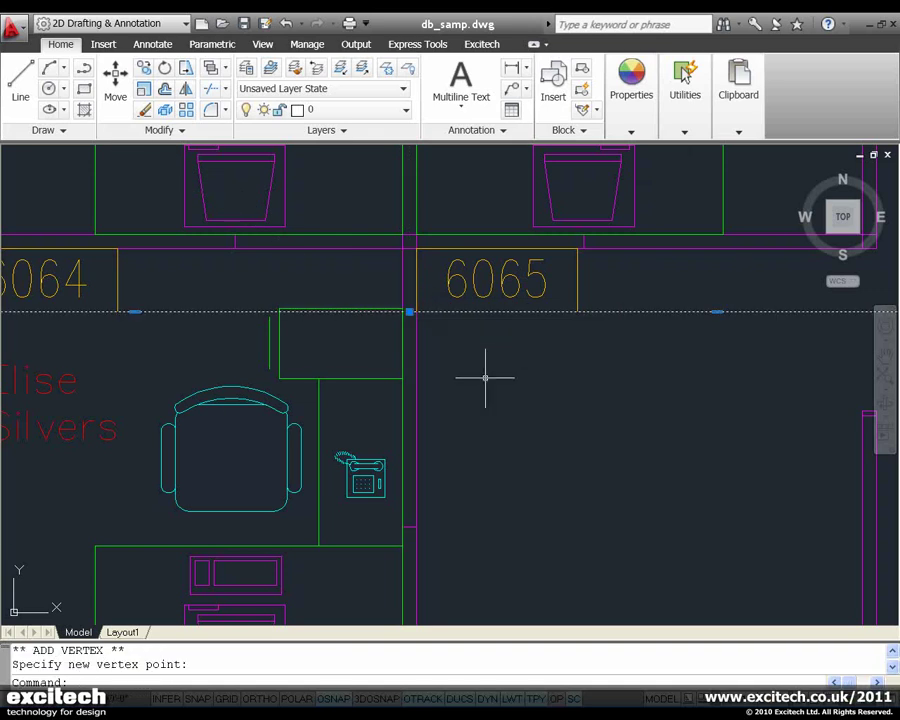
pyautogui.scroll(-5, 510, 266)
# Step: Add another vertex at the partition's bottom below room 6063, then frame the whole floor plan
pyautogui.click(510, 266)
pyautogui.moveTo(606, 294); pyautogui.dragTo(583, 253, button='middle')
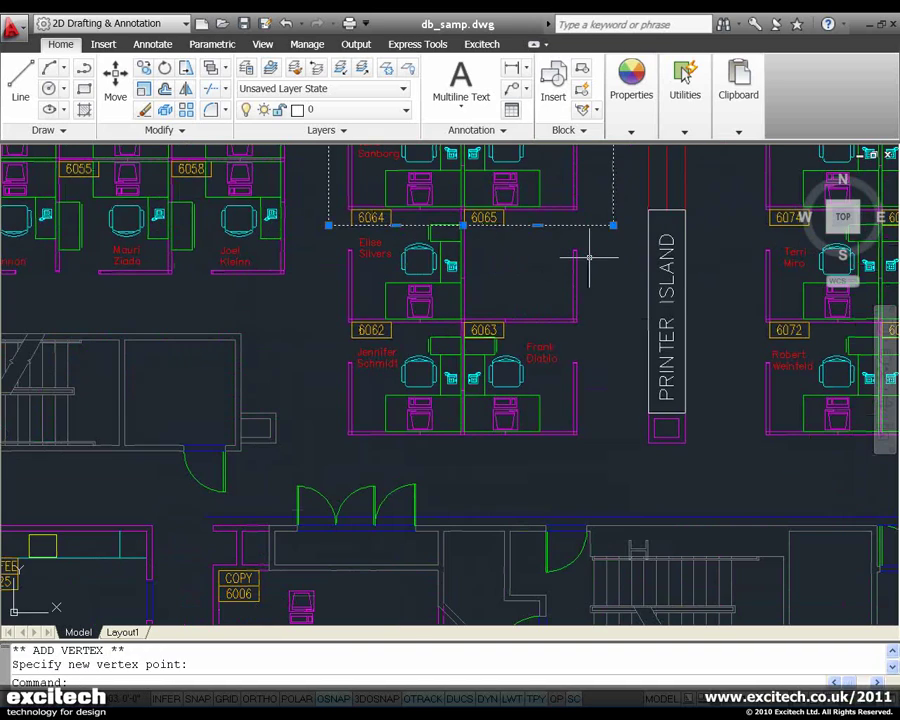
pyautogui.click(537, 225)
pyautogui.rightClick(537, 267)
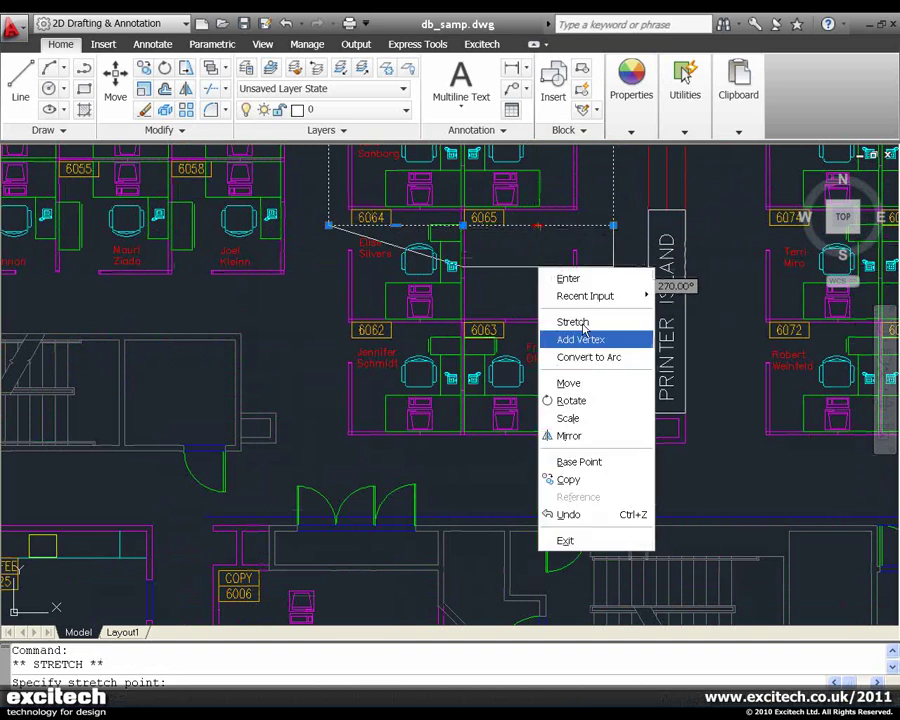
pyautogui.click(598, 342)
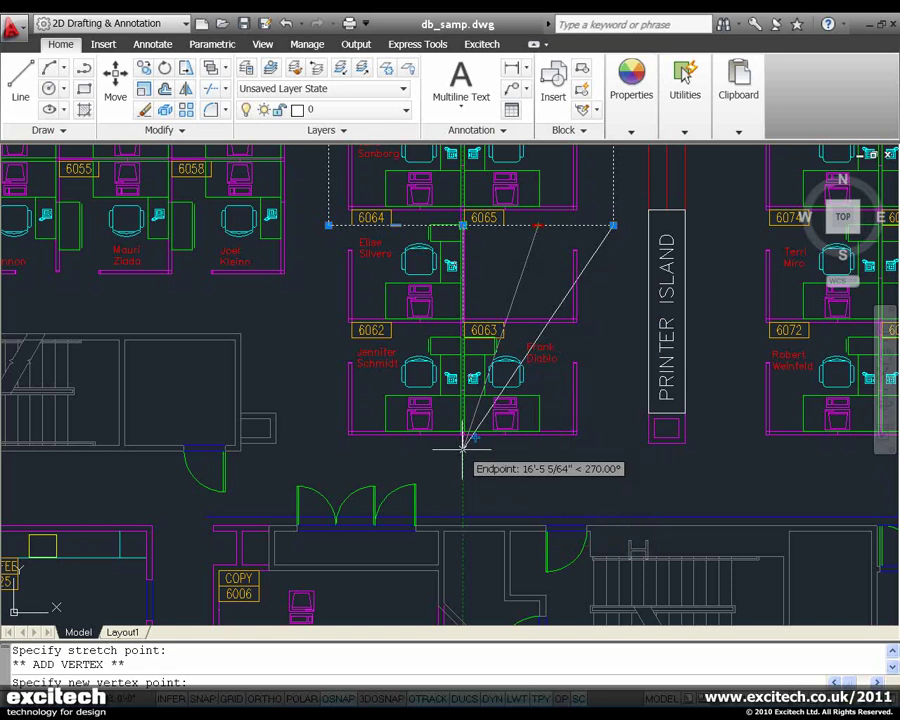
pyautogui.click(462, 447)
pyautogui.click(613, 225)
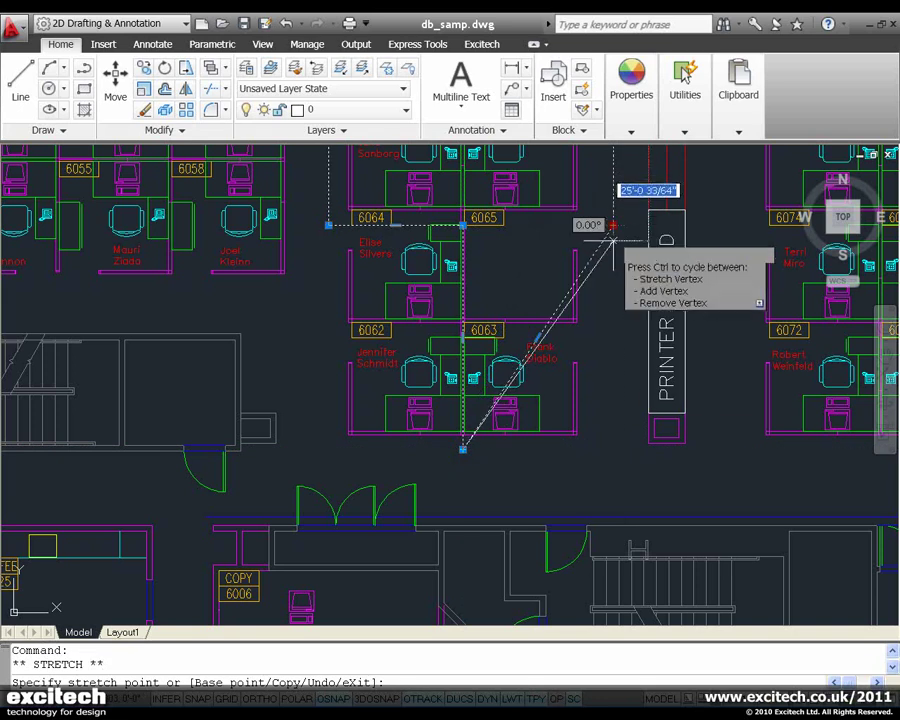
pyautogui.press('Escape')
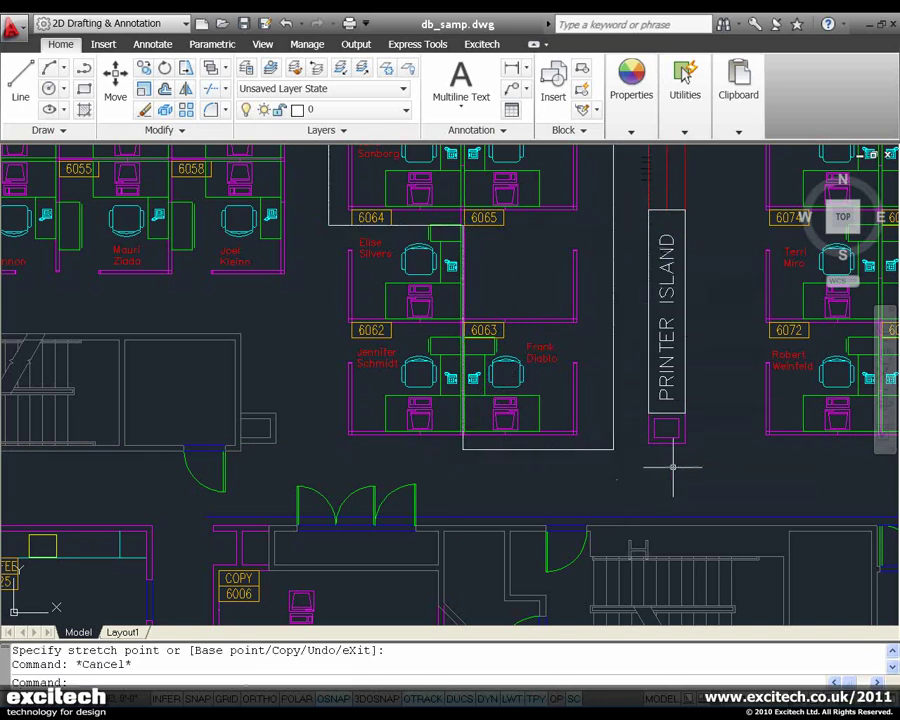
pyautogui.scroll(-4, 673, 465)
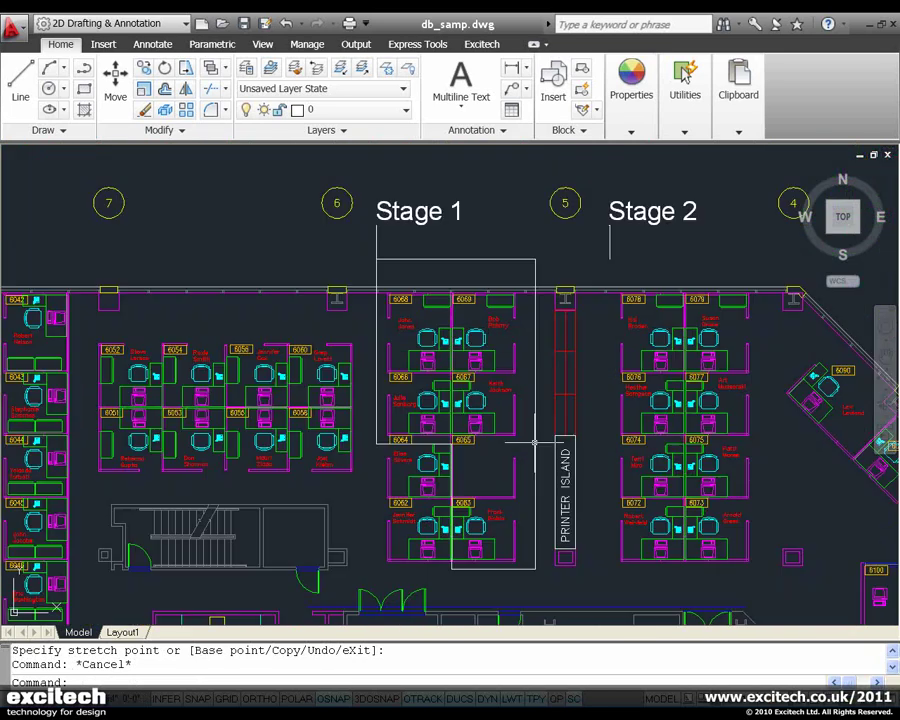
pyautogui.moveTo(535, 441); pyautogui.dragTo(567, 402, button='middle')
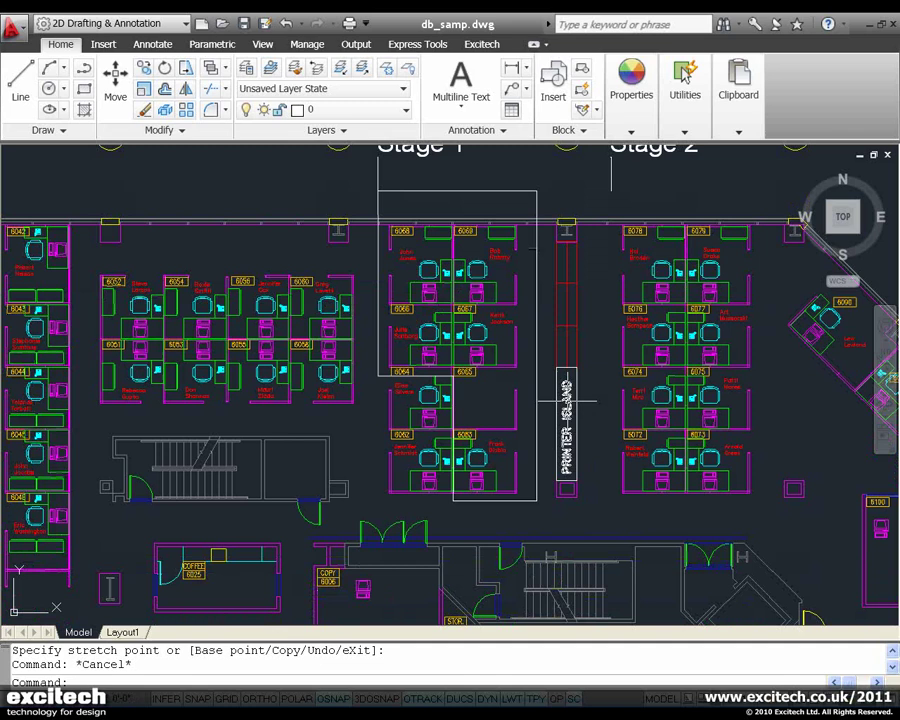
pyautogui.moveTo(482, 385); pyautogui.dragTo(478, 369, button='middle')
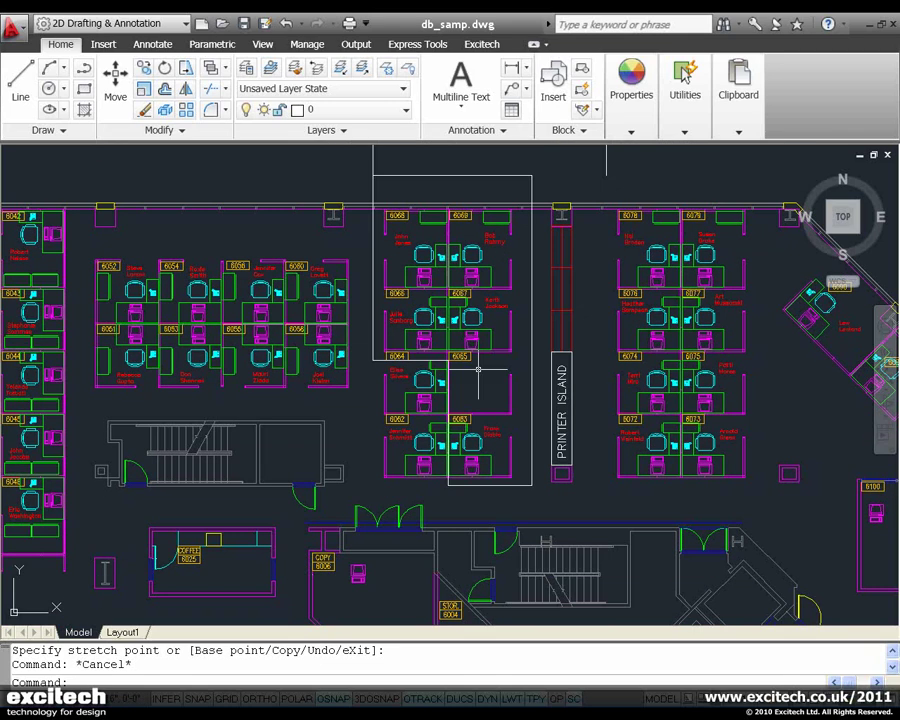
# Step: Hatch the stairwell landing area at pattern scale 50 and select the new hatch
pyautogui.write('h')
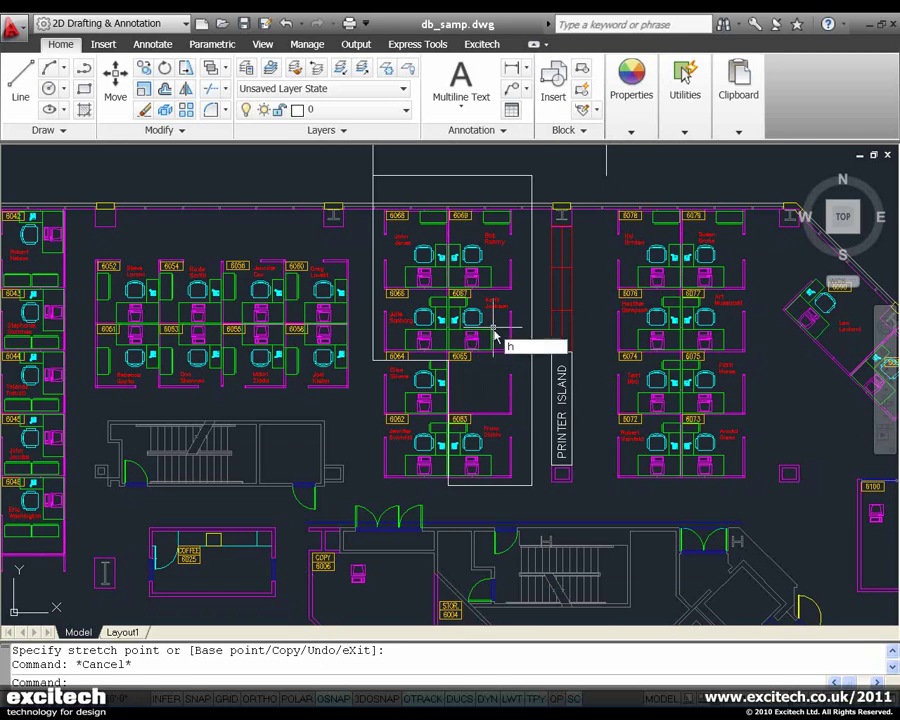
pyautogui.press('Return')
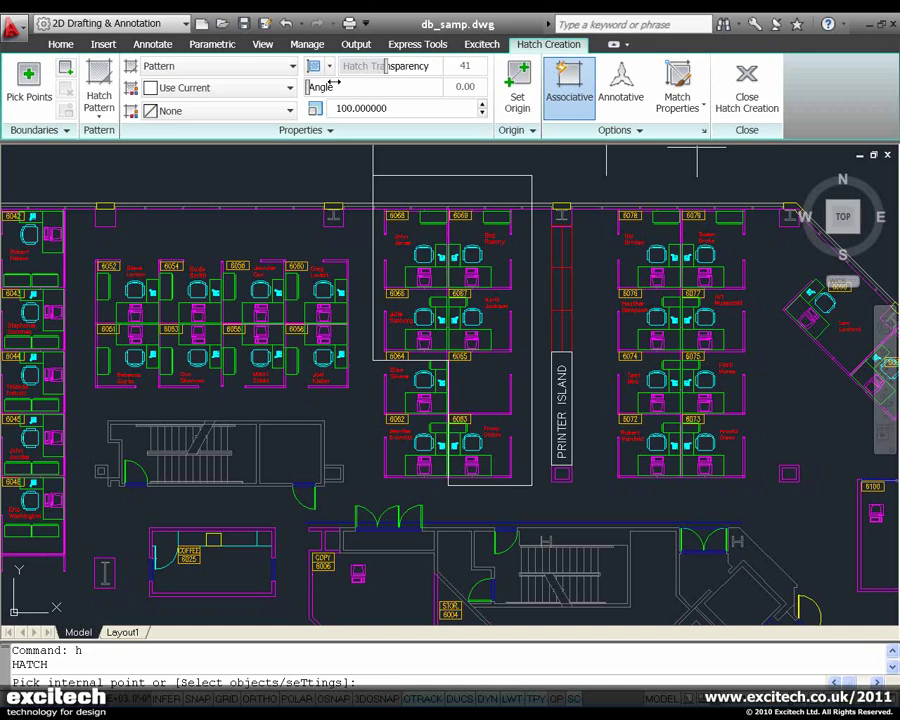
pyautogui.scroll(6, 604, 276)
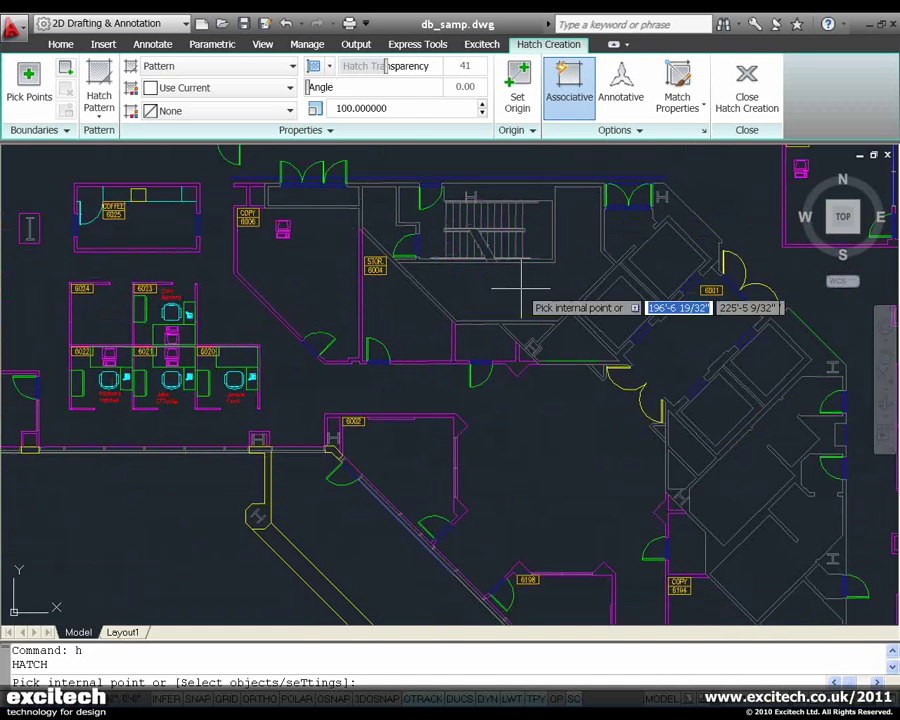
pyautogui.moveTo(568, 276)
pyautogui.mouseDown(button='middle')
pyautogui.moveTo(600, 298)
pyautogui.moveTo(662, 396)
pyautogui.mouseUp(button='middle')
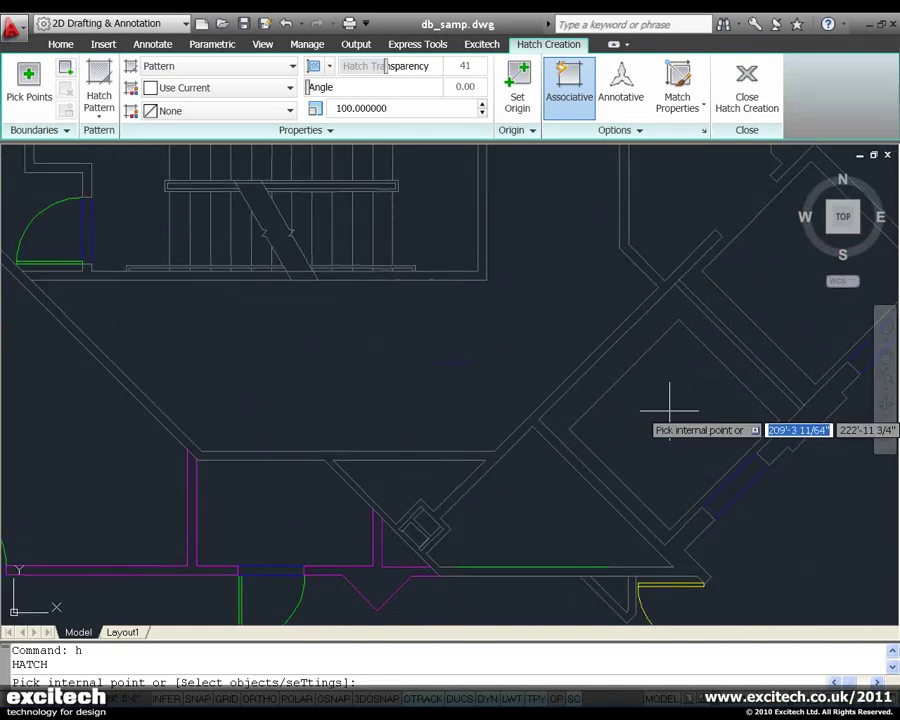
pyautogui.scroll(-5, 669, 412)
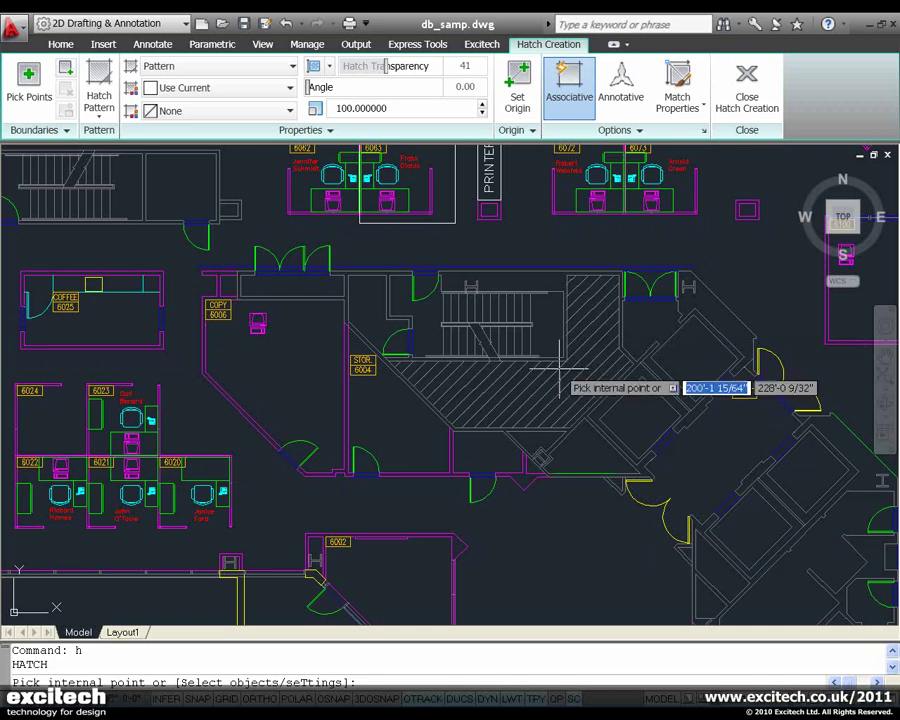
pyautogui.click(347, 108)
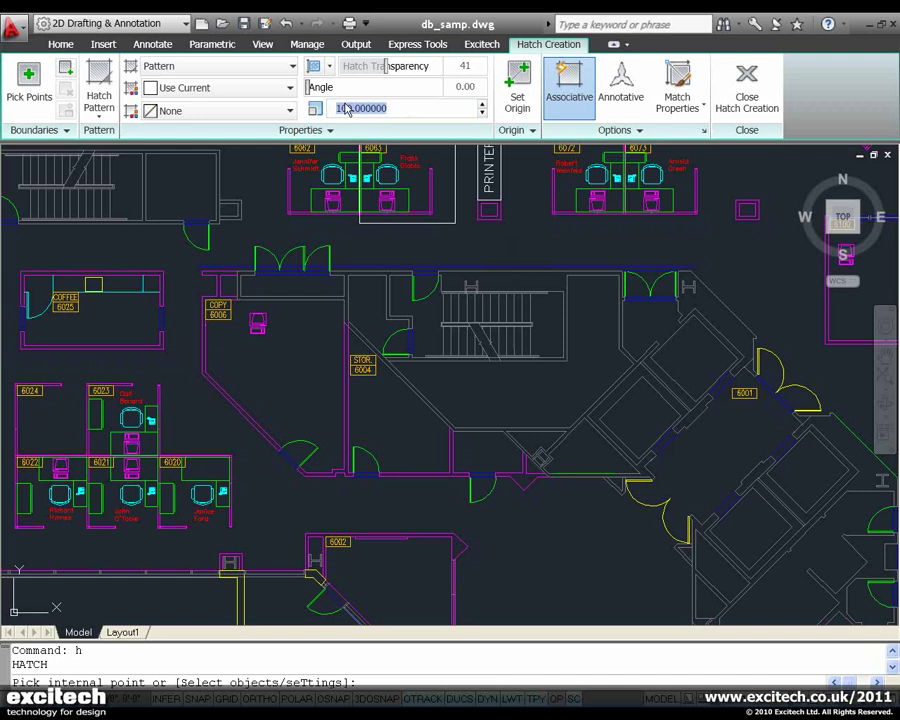
pyautogui.write('5')
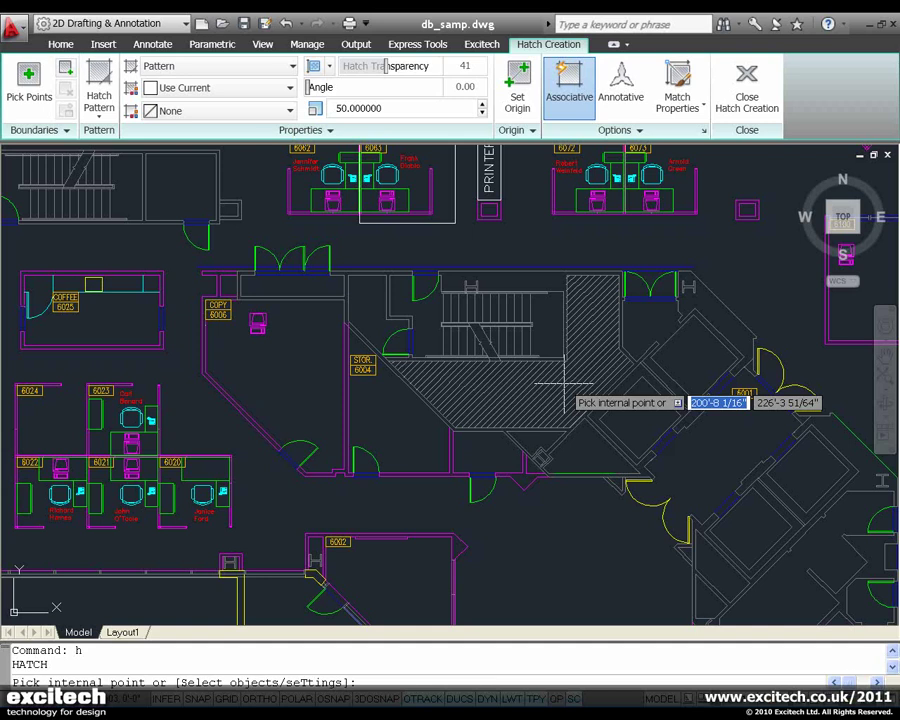
pyautogui.click(565, 383)
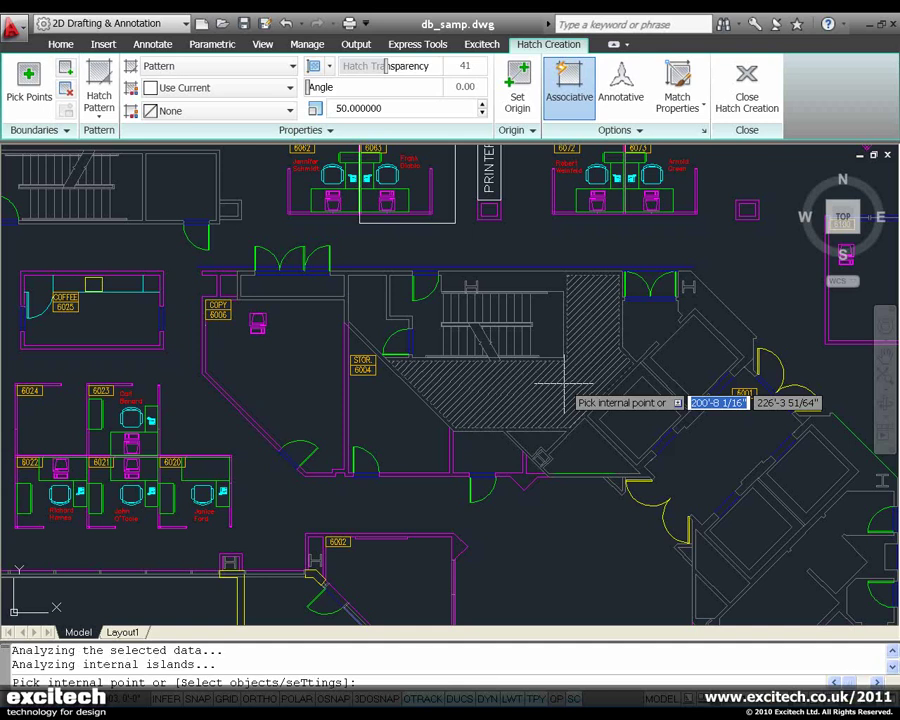
pyautogui.press('Return')
pyautogui.click(584, 402)
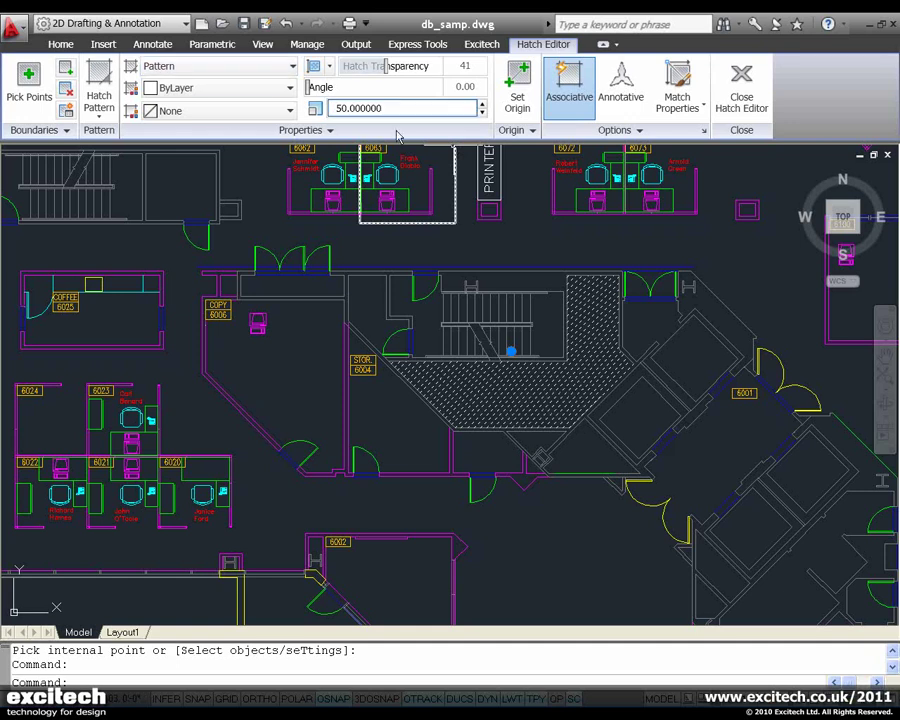
# Step: Change the stairwell hatch colour to Red and deselect it to check the result
pyautogui.click(220, 88)
pyautogui.click(190, 138)
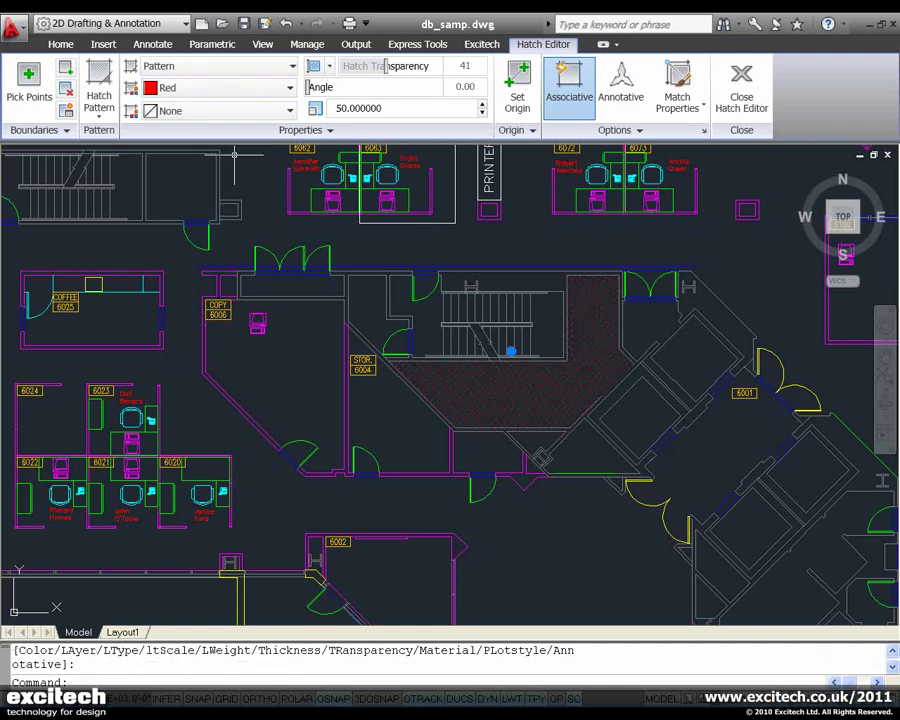
pyautogui.press('Escape')
pyautogui.scroll(2, 590, 365)
pyautogui.click(587, 347)
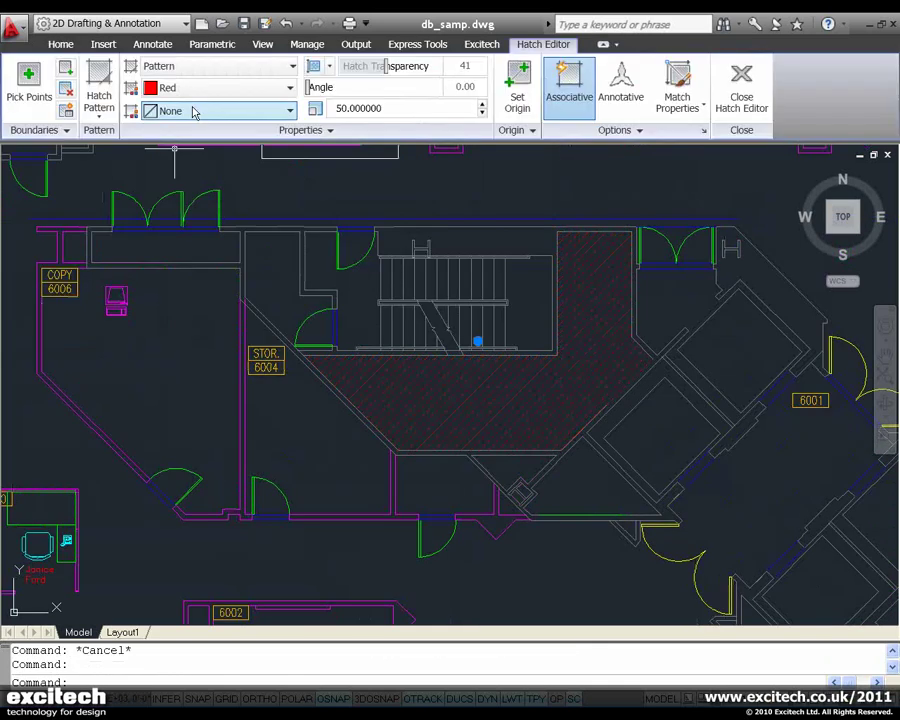
pyautogui.press('Escape')
pyautogui.scroll(2, 565, 365)
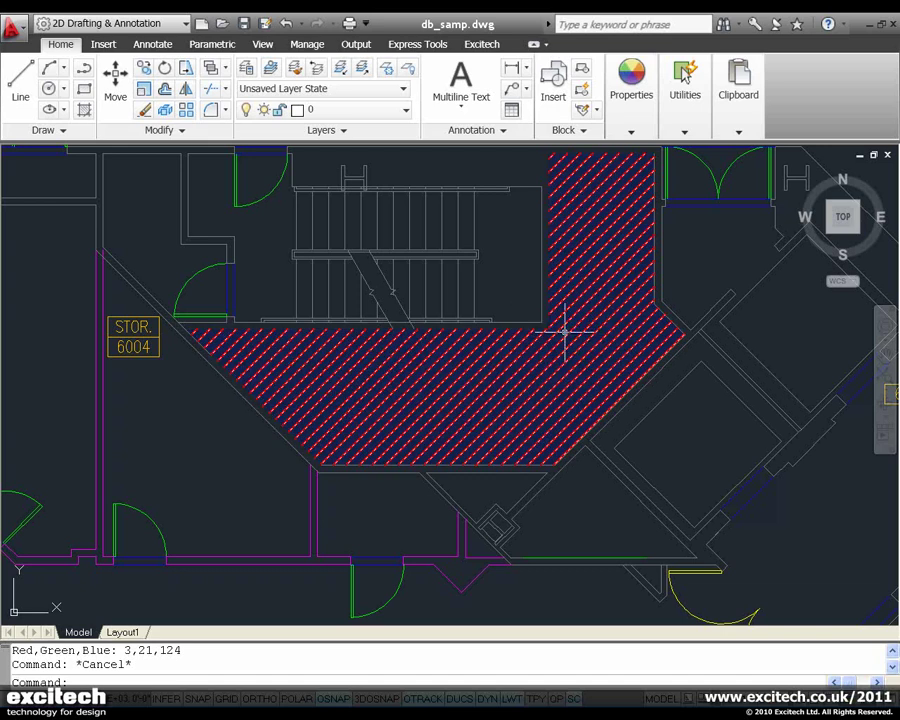
# Step: Erase the object sitting at the stairwell
pyautogui.scroll(-3, 565, 330)
pyautogui.scroll(4, 506, 428)
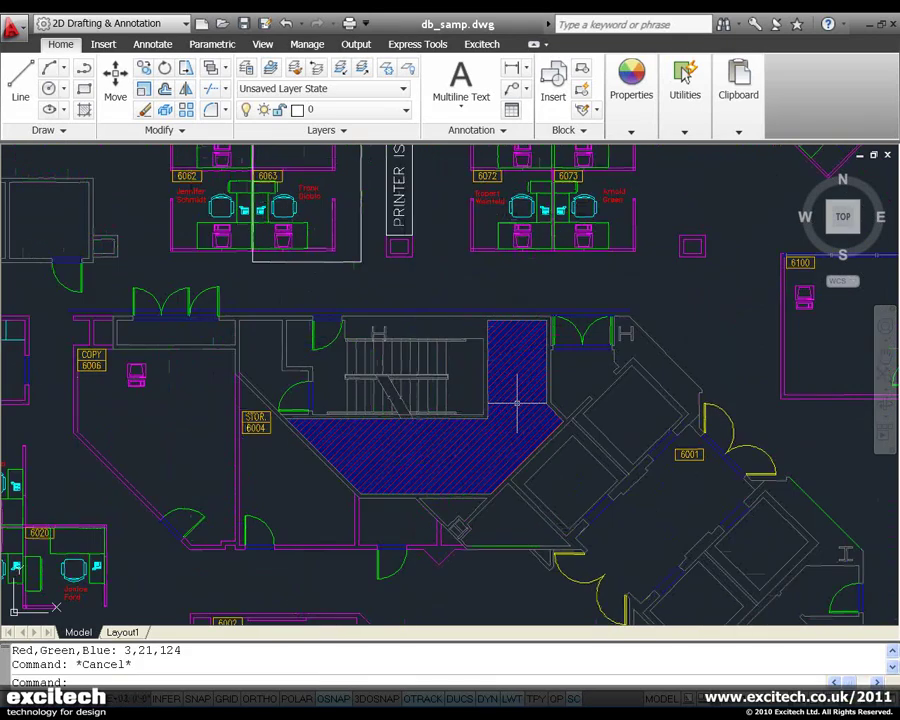
pyautogui.click(517, 403)
pyautogui.press('Delete')
# Step: Start a hatch on the Stage 1 outline boundary with Solid type and Blue colour
pyautogui.scroll(-3, 526, 504)
pyautogui.scroll(3, 516, 472)
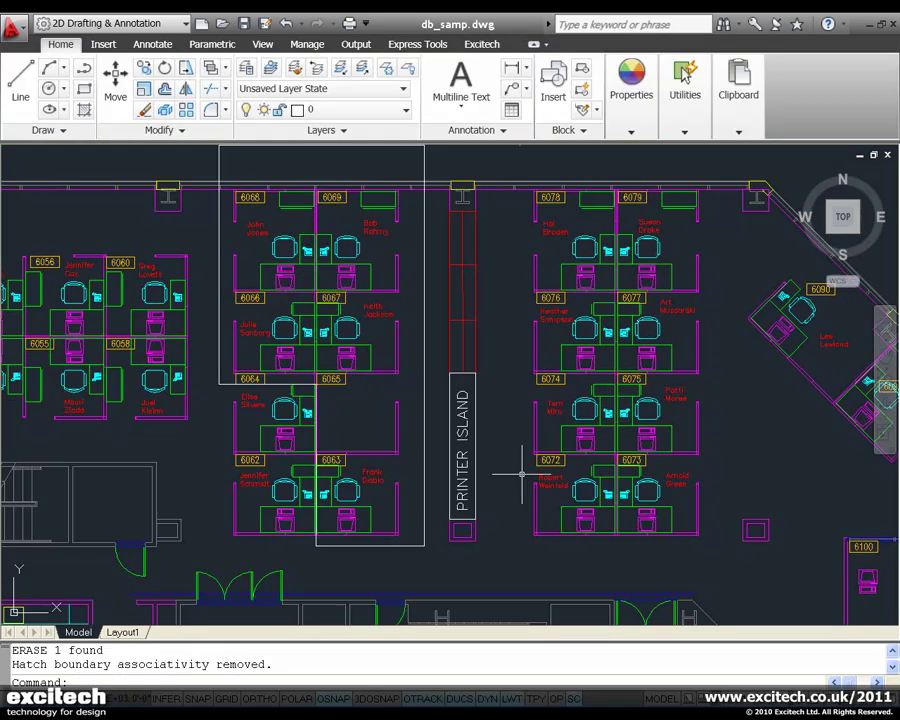
pyautogui.scroll(2, 538, 349)
pyautogui.write('h')
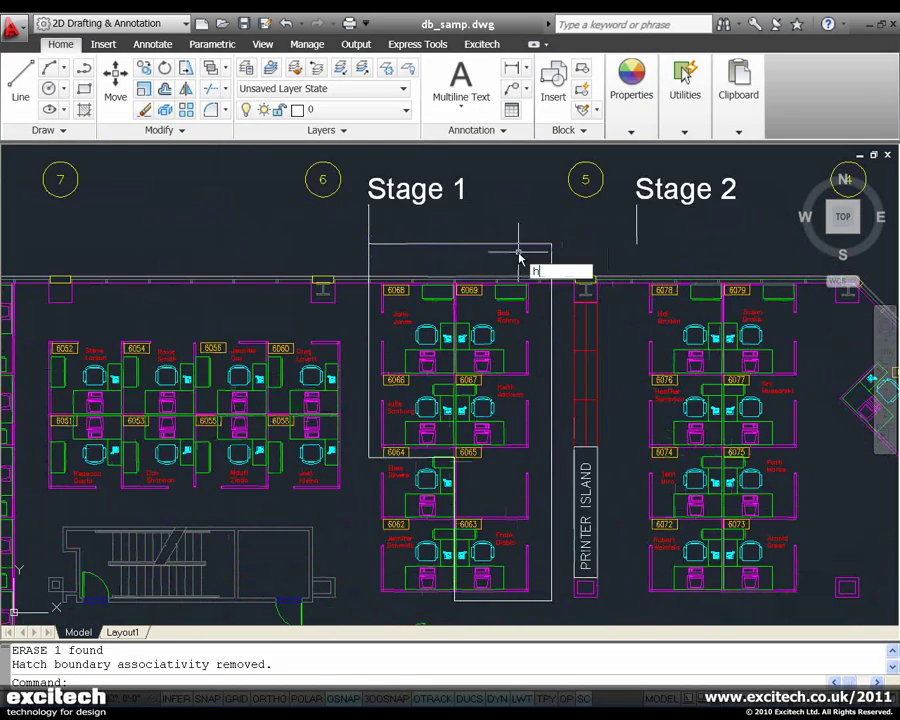
pyautogui.press('Return')
pyautogui.rightClick(540, 214)
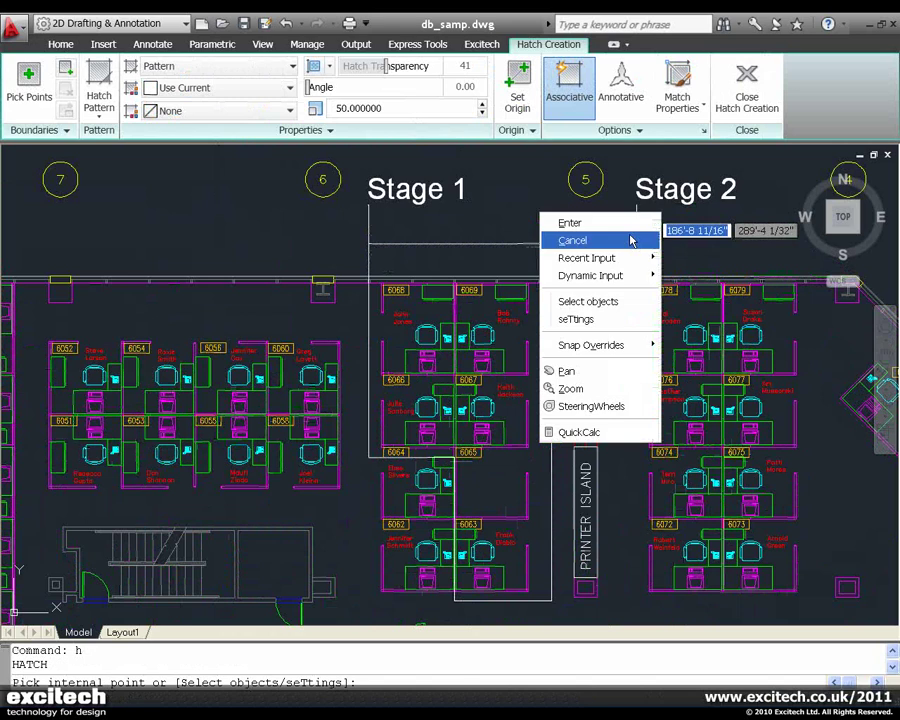
pyautogui.click(580, 301)
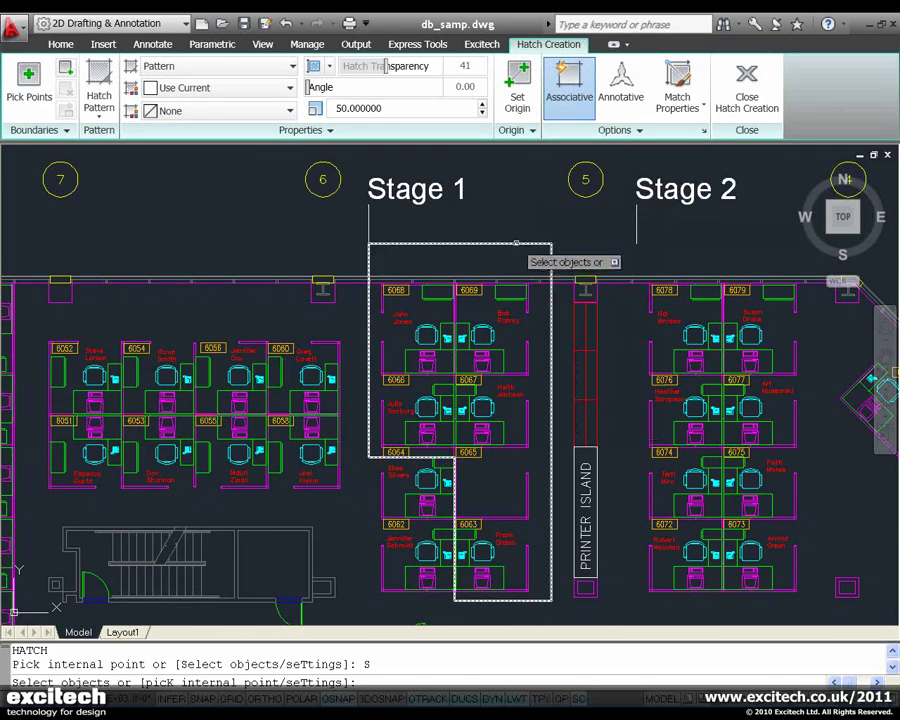
pyautogui.click(548, 242)
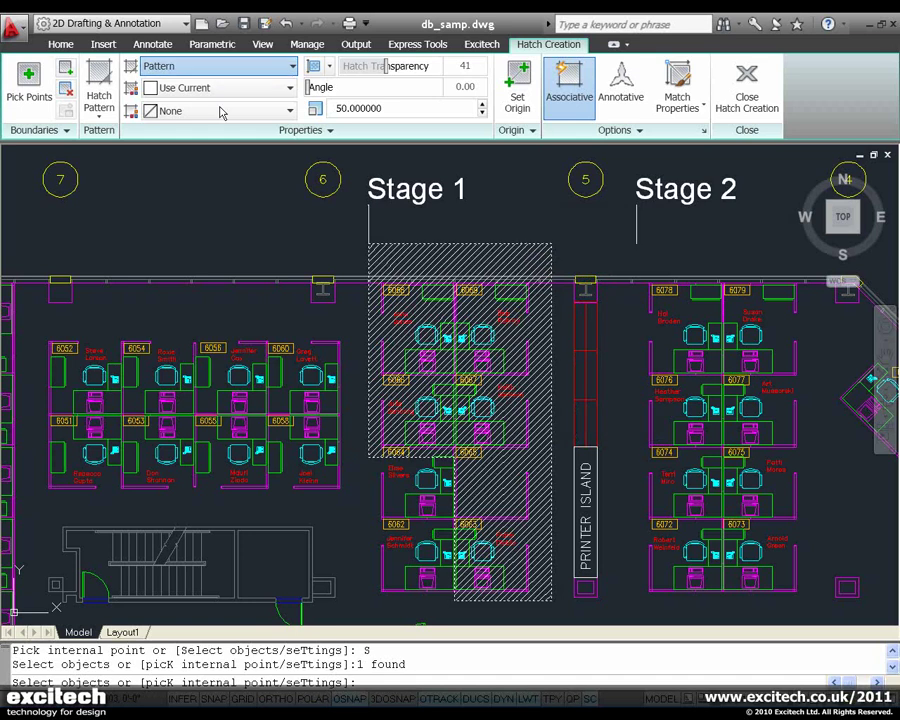
pyautogui.click(220, 66)
pyautogui.click(225, 82)
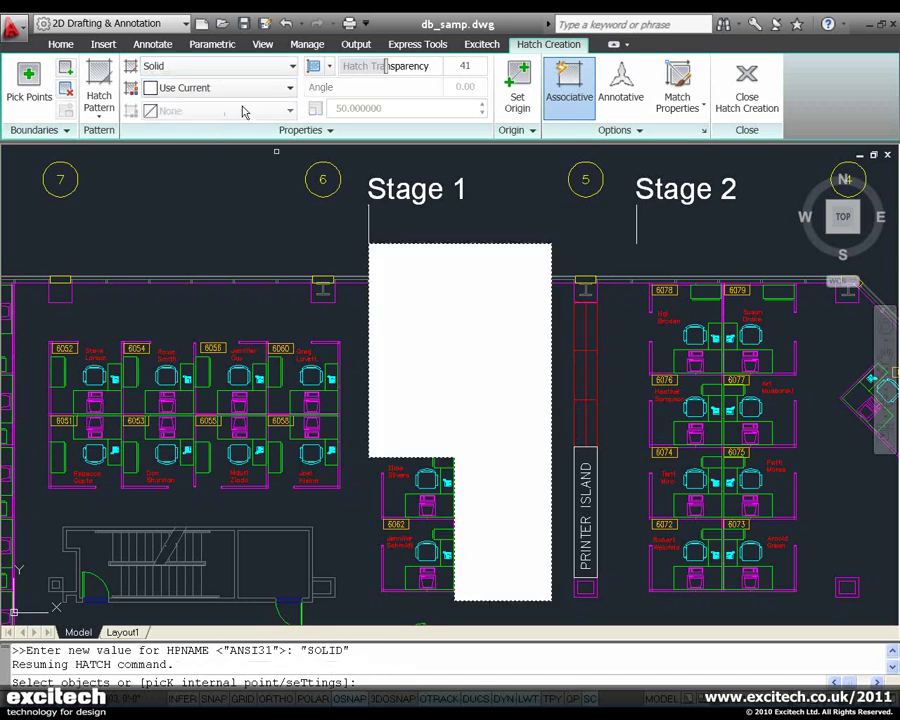
pyautogui.click(228, 272)
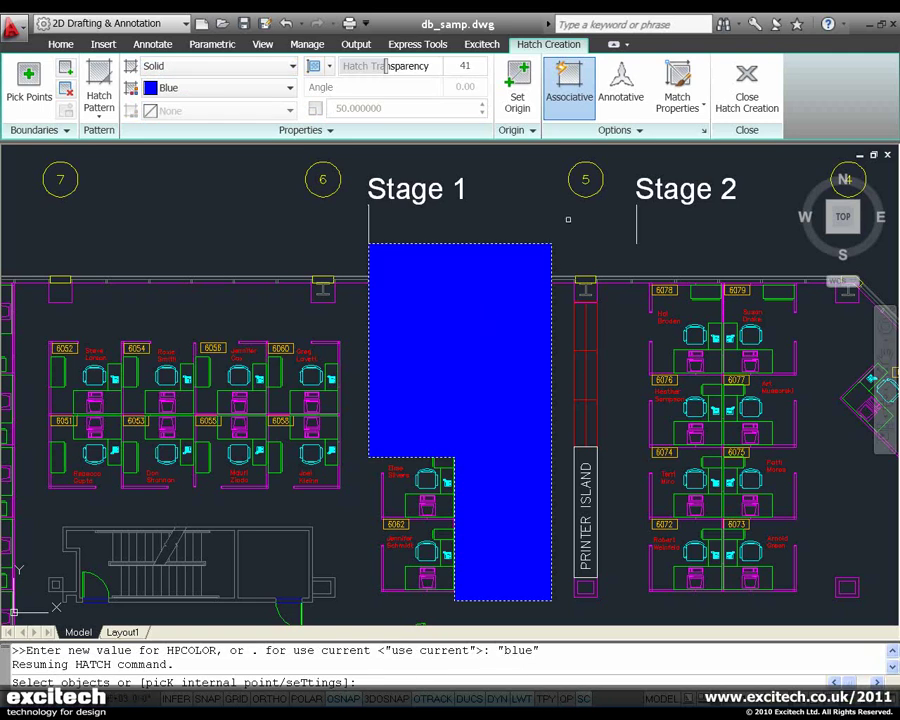
# Step: Place the solid Blue Stage 1 hatch, then select it for editing in the Hatch Editor
pyautogui.press('Return')
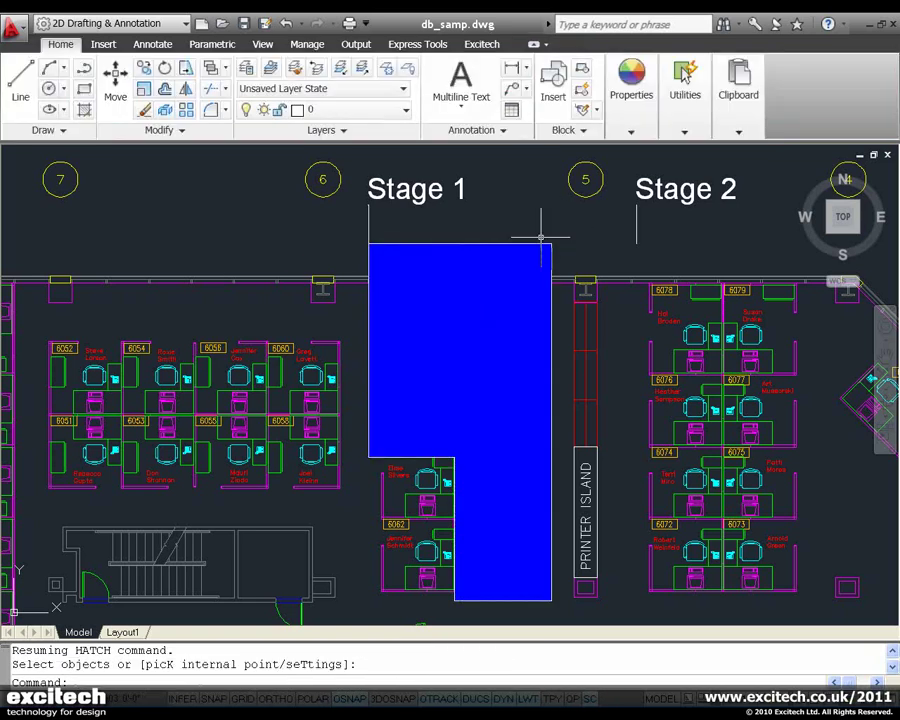
pyautogui.moveTo(592, 240); pyautogui.dragTo(562, 207, button='middle')
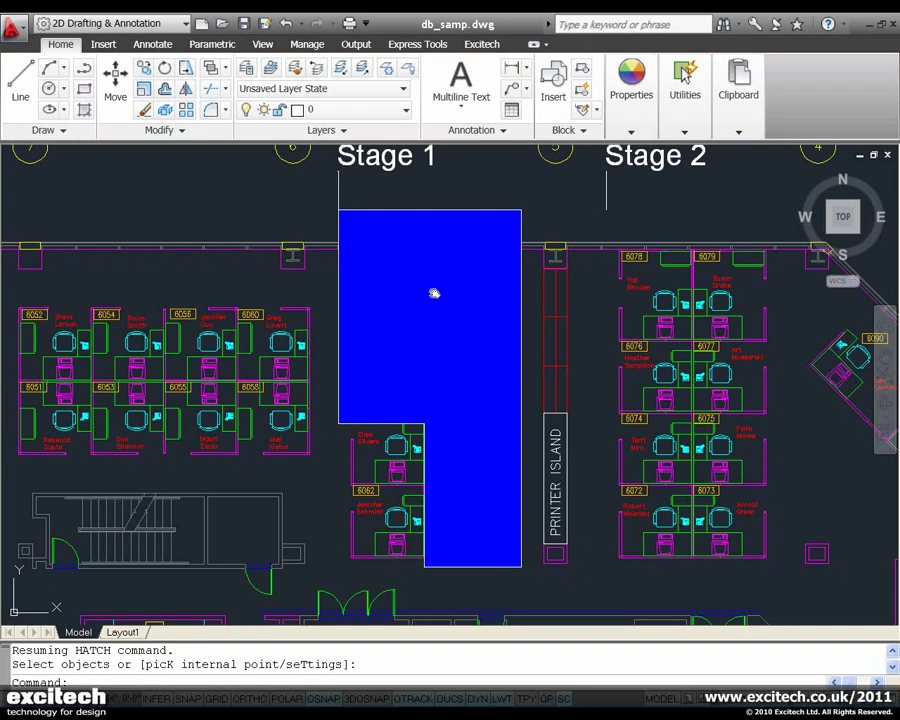
pyautogui.moveTo(432, 292); pyautogui.dragTo(416, 289, button='middle')
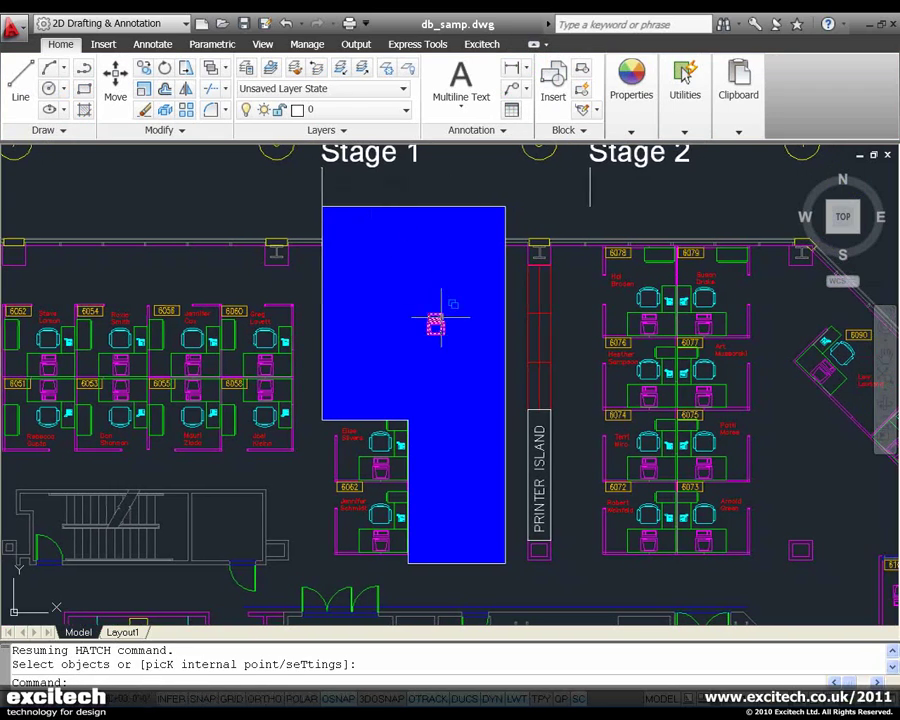
pyautogui.click(492, 211)
pyautogui.press('Return')
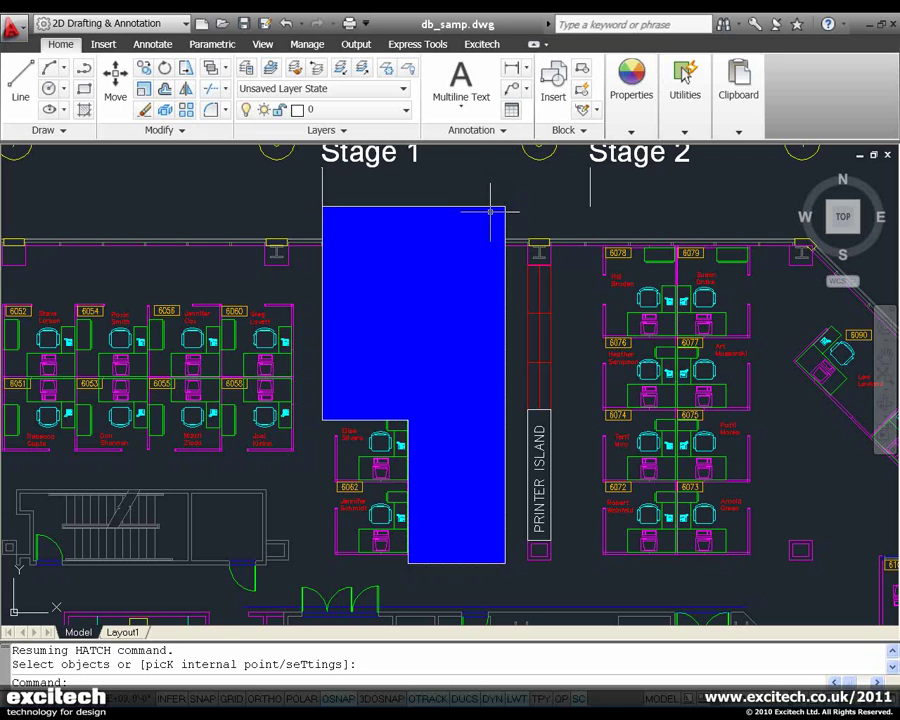
pyautogui.click(492, 207)
pyautogui.click(490, 211)
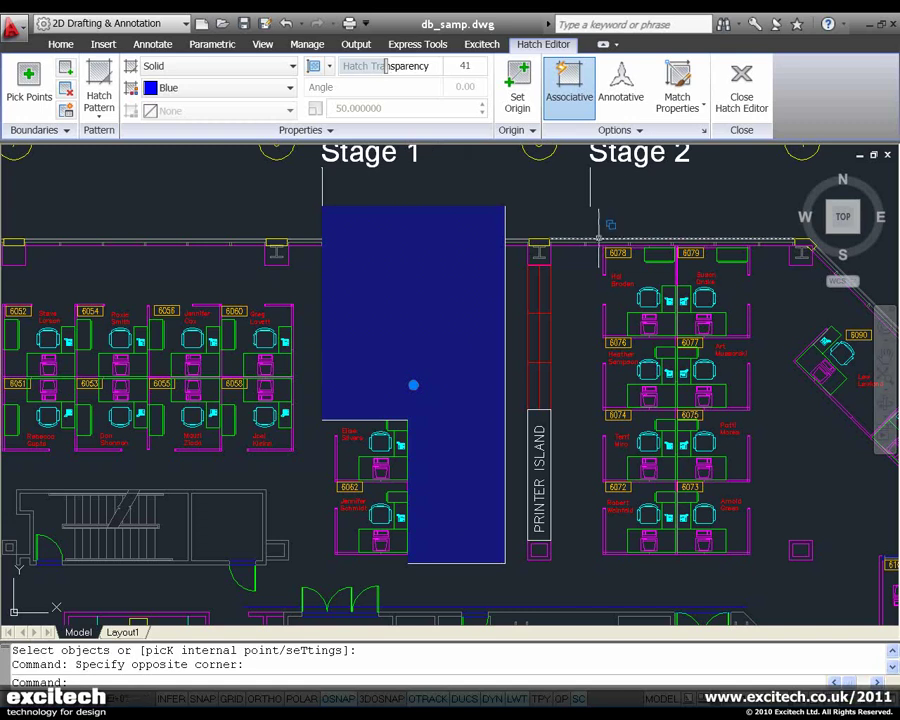
pyautogui.write('ch')
pyautogui.press('Return')
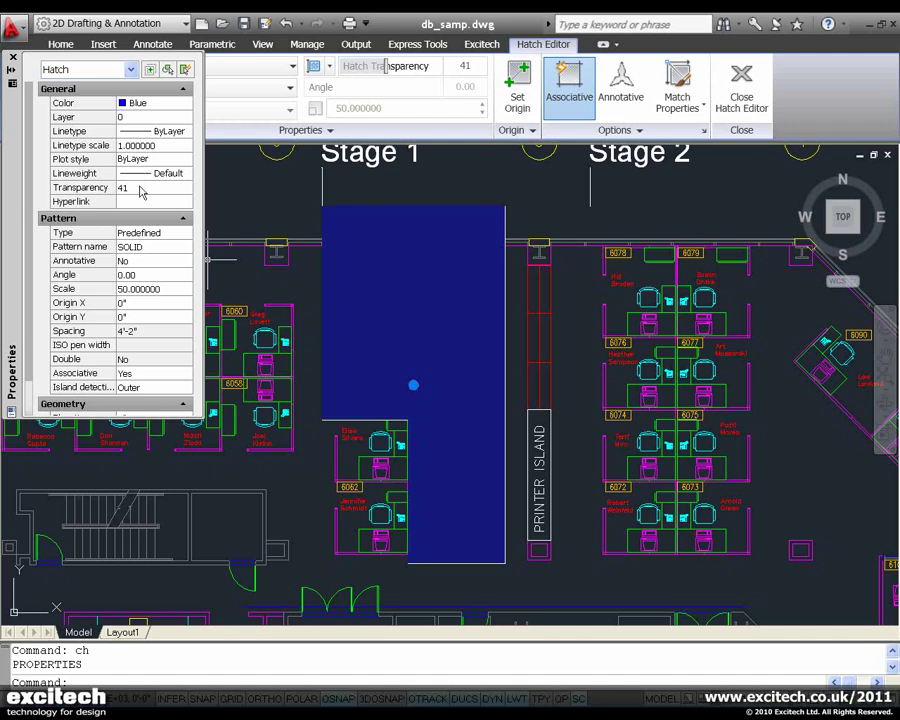
pyautogui.click(13, 57)
pyautogui.press('Escape')
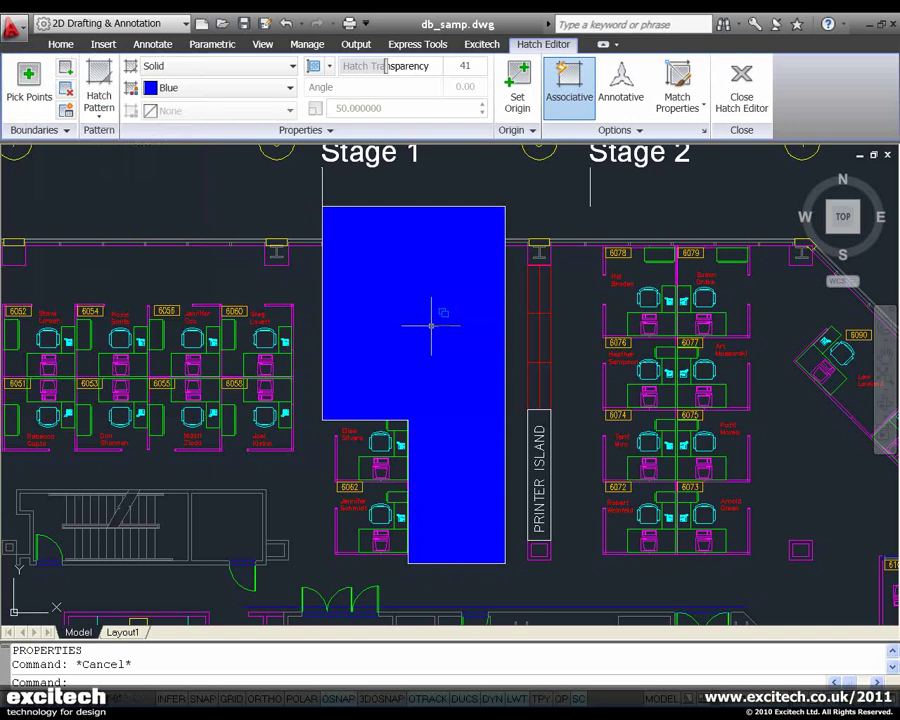
pyautogui.click(460, 305)
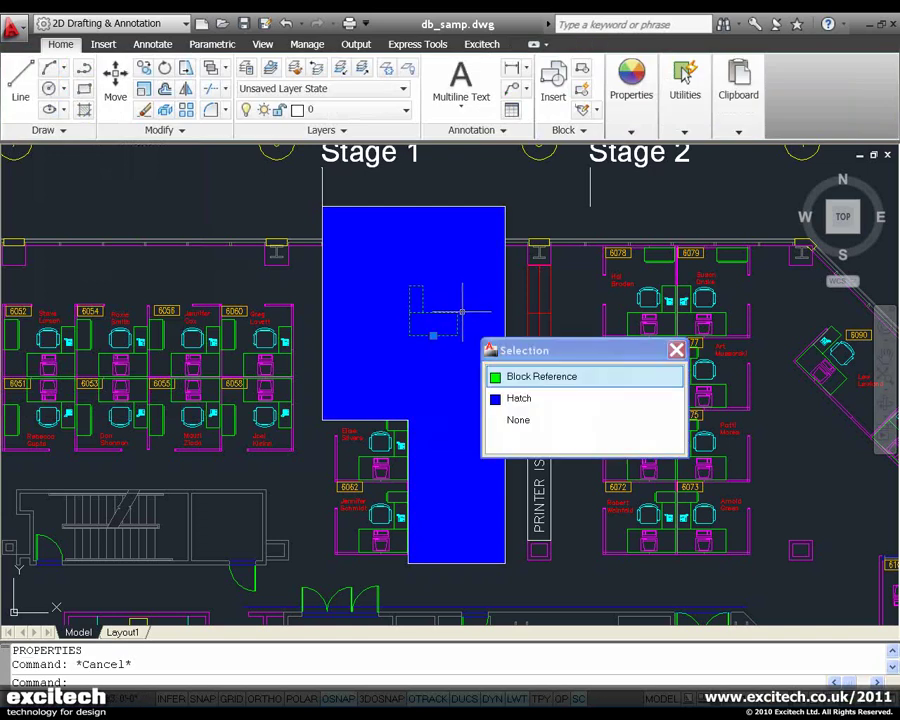
pyautogui.click(539, 398)
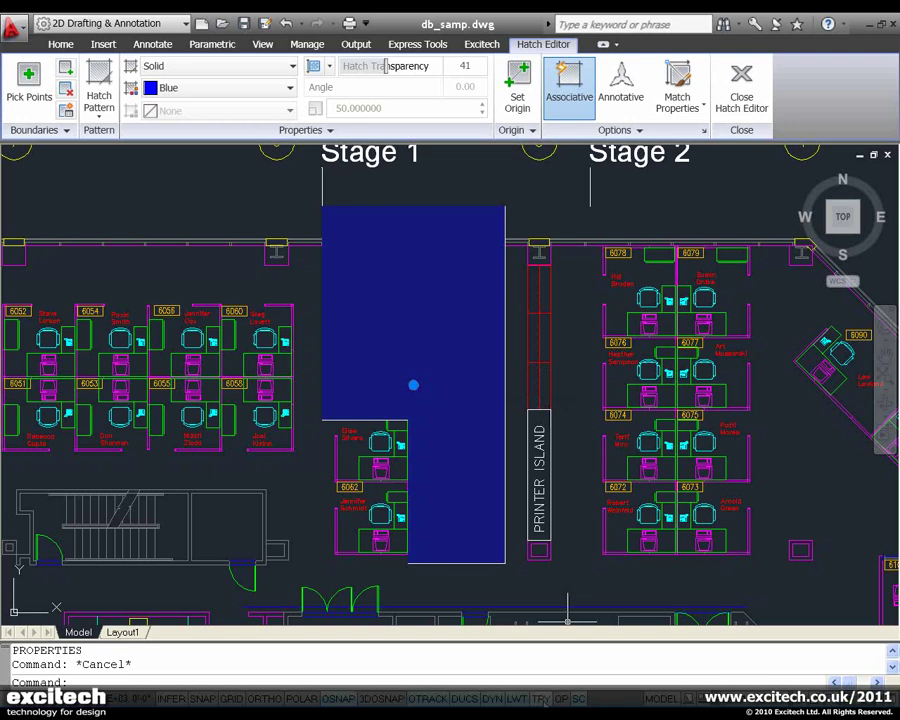
# Step: Raise the blue Stage 1 hatch's transparency to 73 with the Hatch Transparency slider
pyautogui.moveTo(543, 458)
pyautogui.mouseDown(button='middle')
pyautogui.moveTo(569, 428)
pyautogui.moveTo(561, 424)
pyautogui.mouseUp(button='middle')
pyautogui.press('Escape')
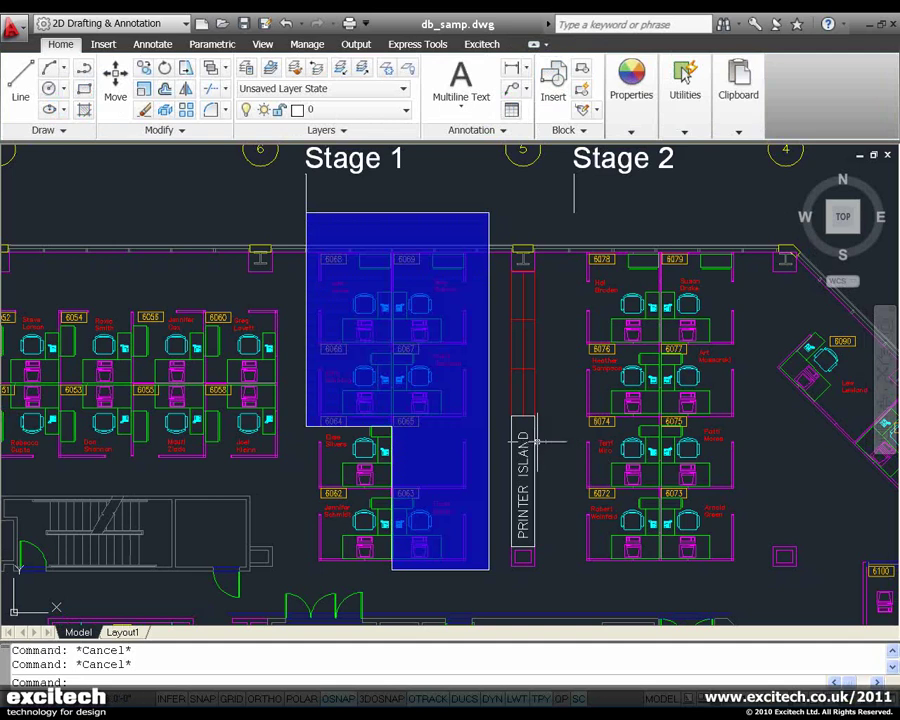
pyautogui.click(447, 228)
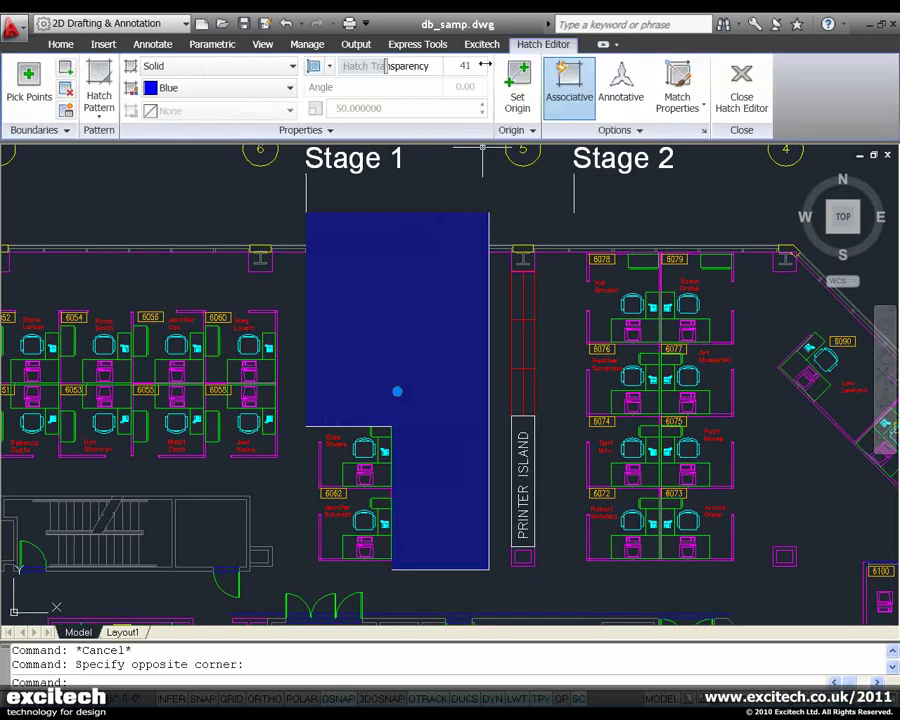
pyautogui.moveTo(390, 66); pyautogui.dragTo(425, 66)
pyautogui.press('Escape')
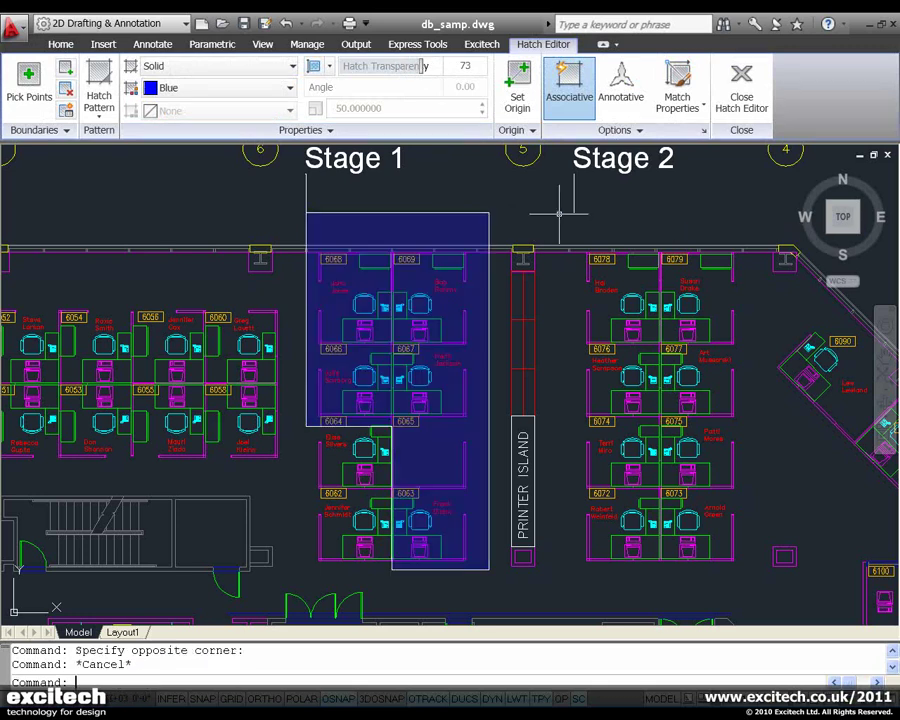